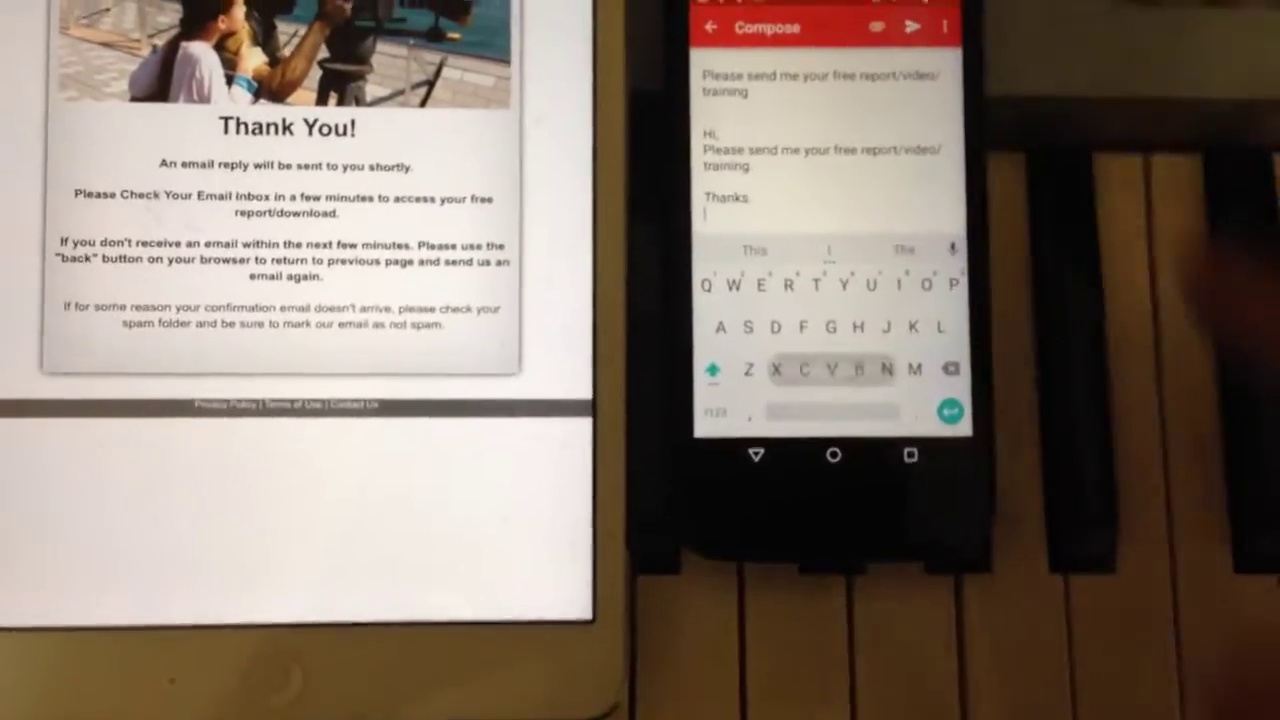
Step: Send the pre-filled free-report request email from the phone
{"action": "left_click", "coordinate": [900, 6]}
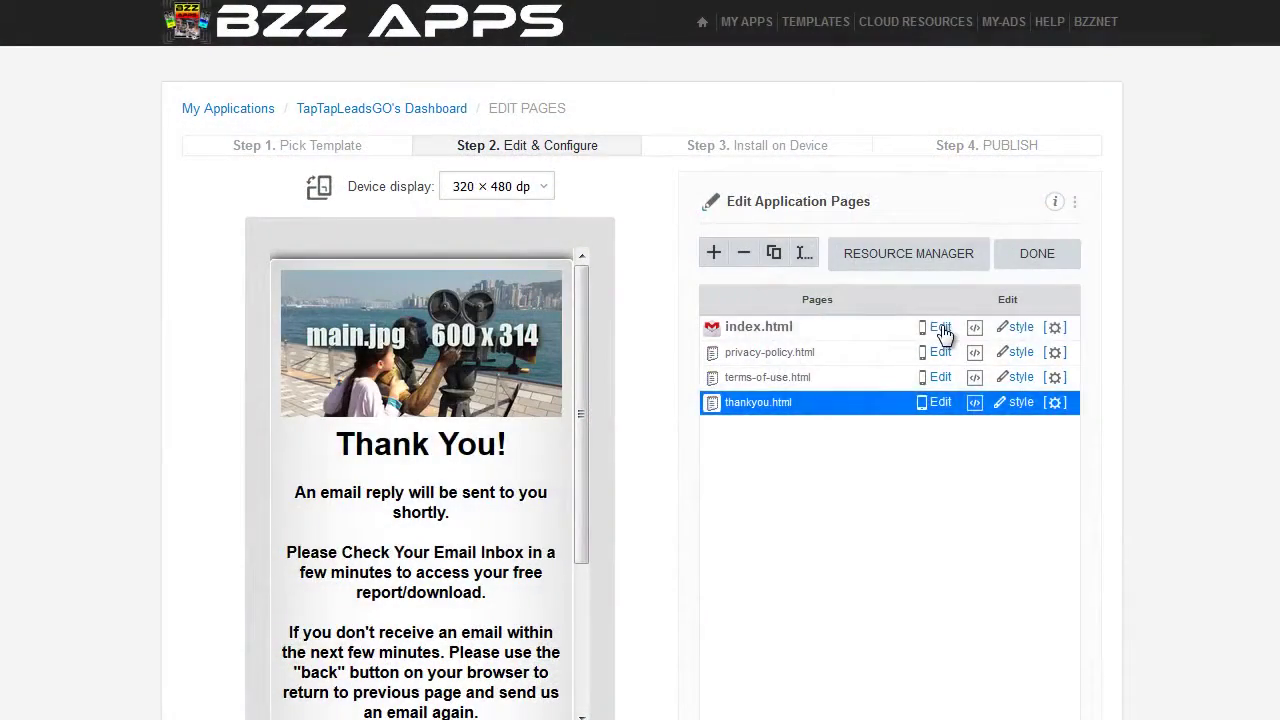
Step: On index.html, paste 'Your success may depend on this....' and 'Need More Leads For Your Business?' over the placeholders
{"action": "left_click", "coordinate": [941, 328]}
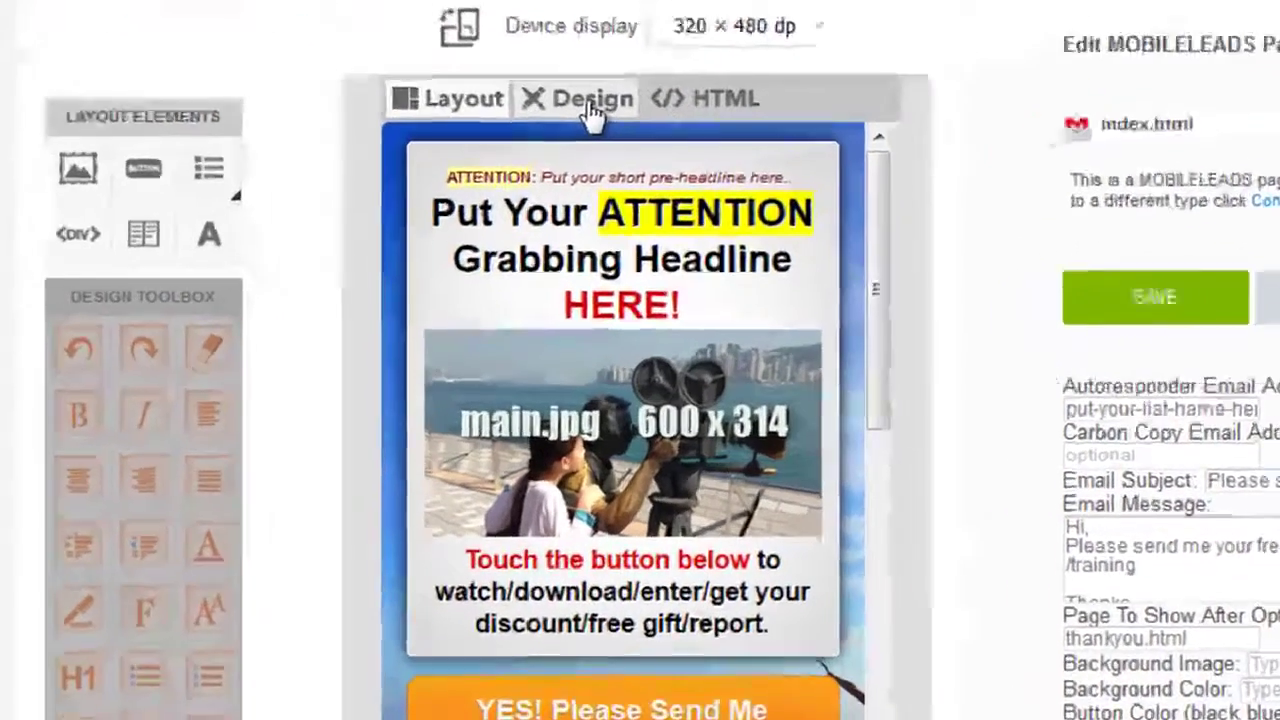
{"action": "left_click", "coordinate": [590, 104]}
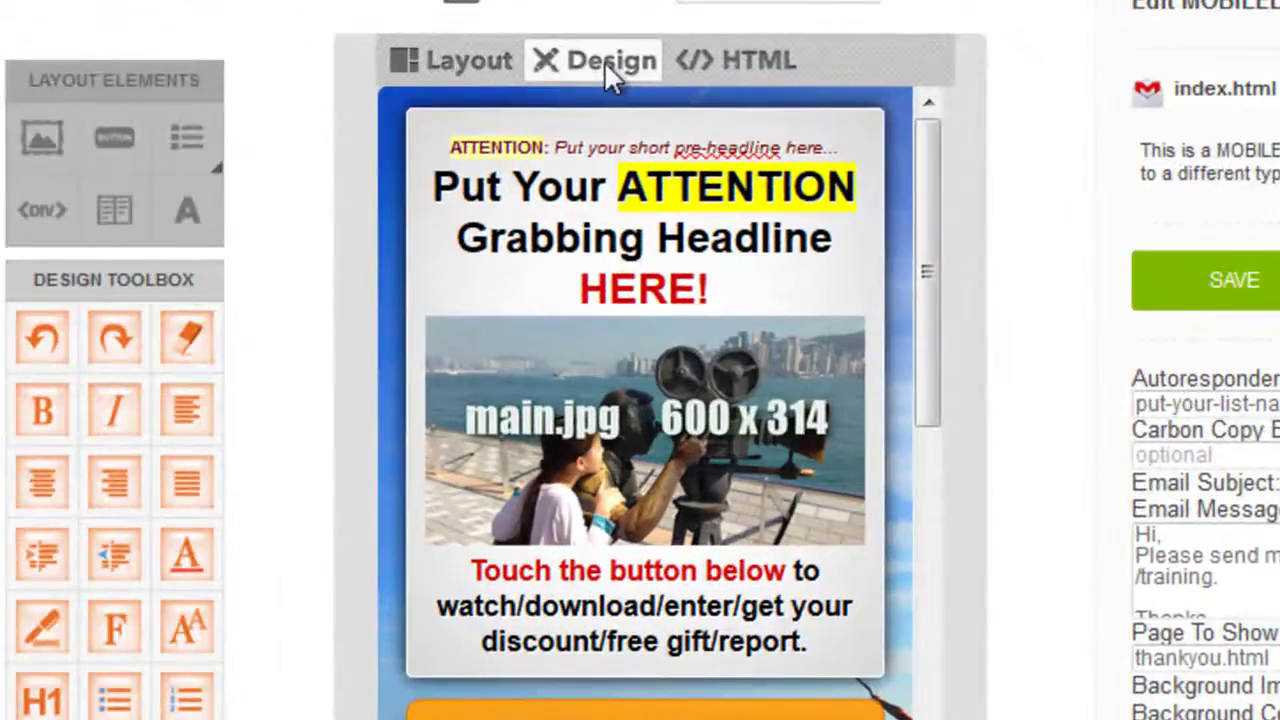
{"action": "left_click_drag", "start_coordinate": [557, 148], "coordinate": [838, 151]}
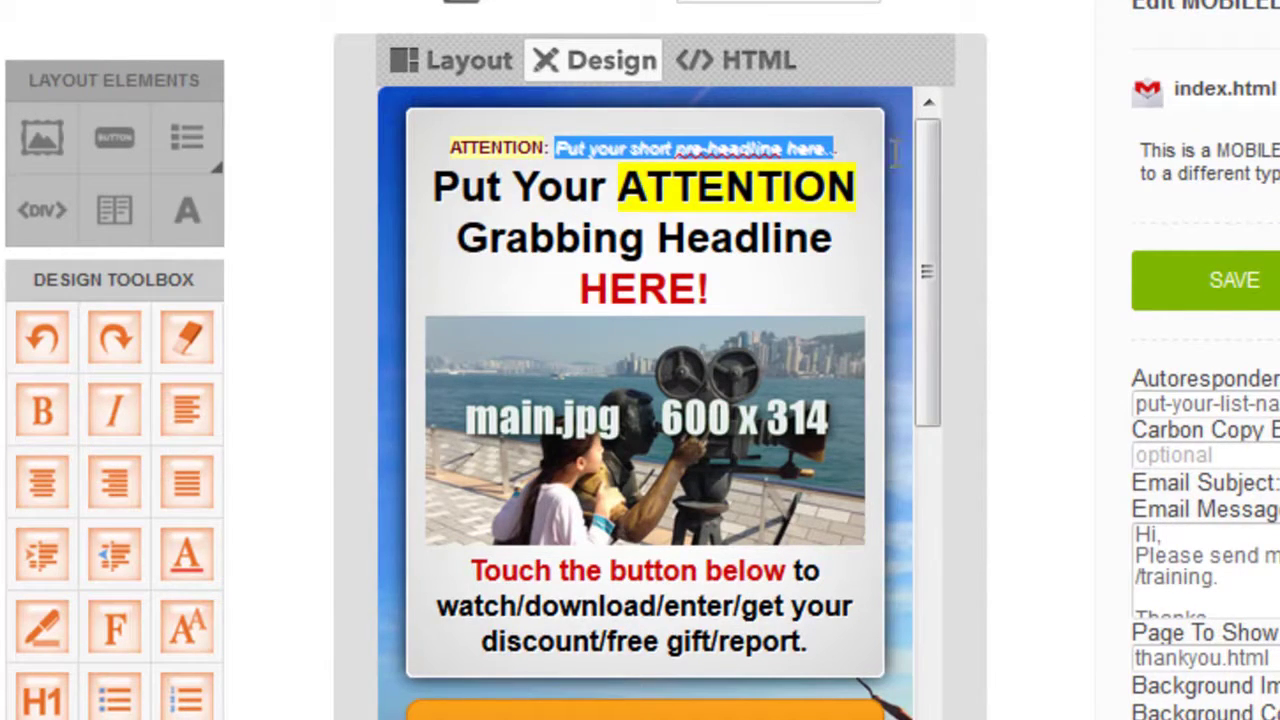
{"action": "type", "text": "Your success may depend on this...."}
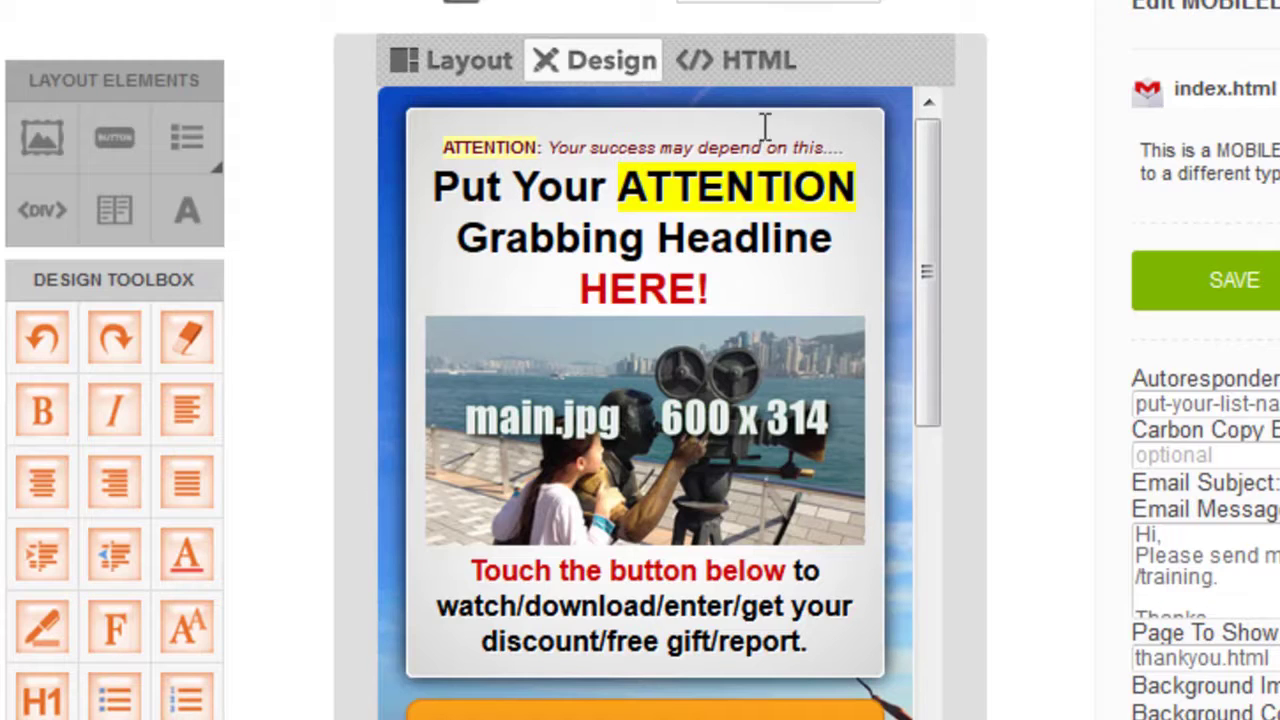
{"action": "left_click_drag", "start_coordinate": [440, 186], "coordinate": [716, 289]}
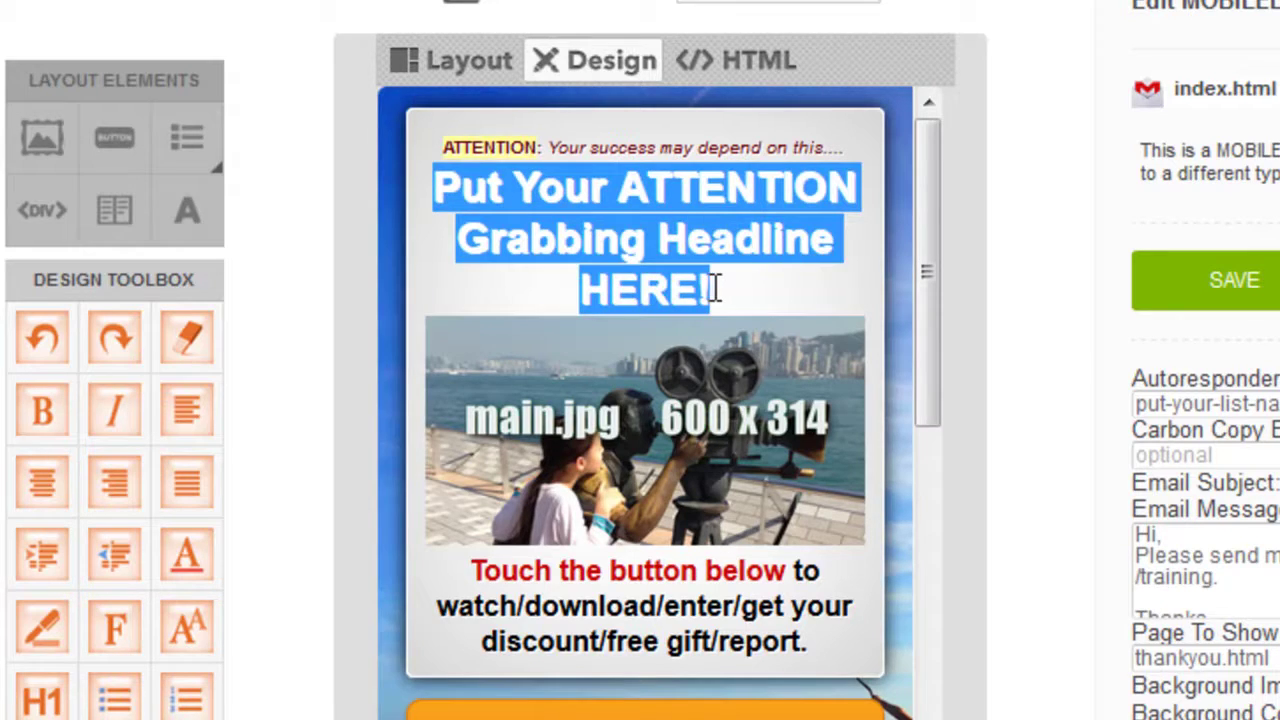
{"action": "type", "text": "Need More Leads For Your Business?"}
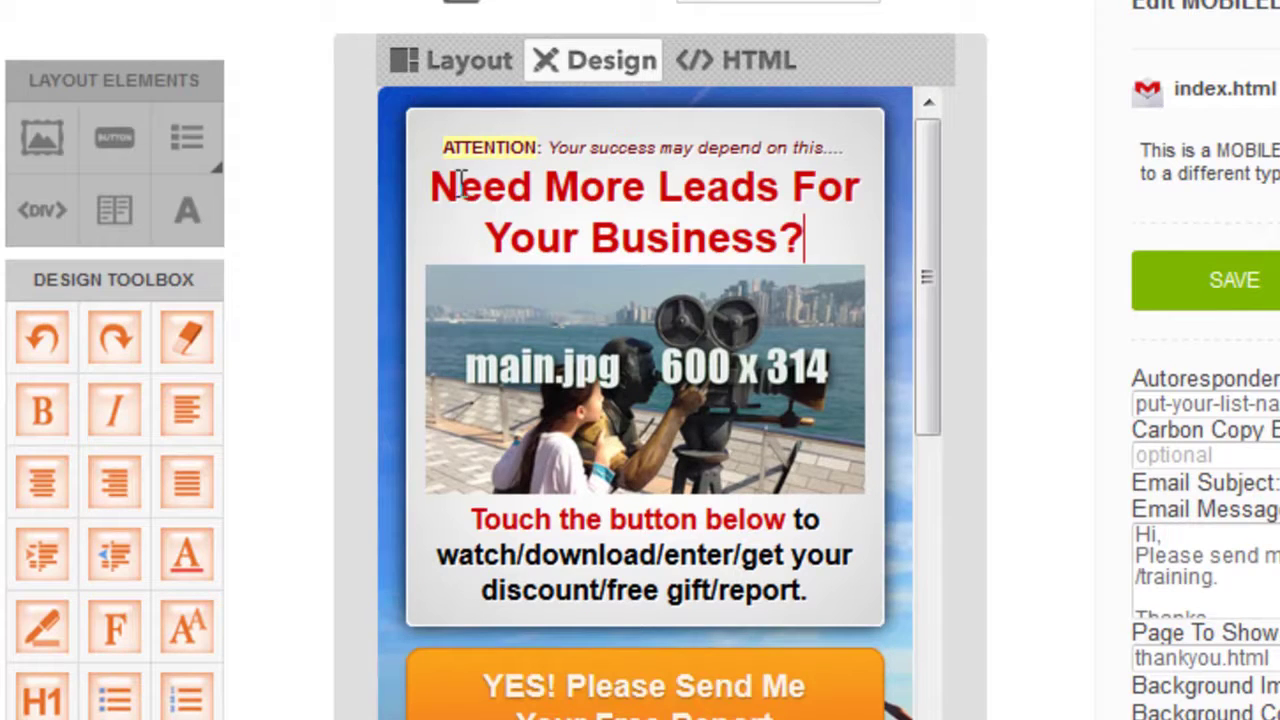
{"action": "left_click_drag", "start_coordinate": [435, 186], "coordinate": [651, 190]}
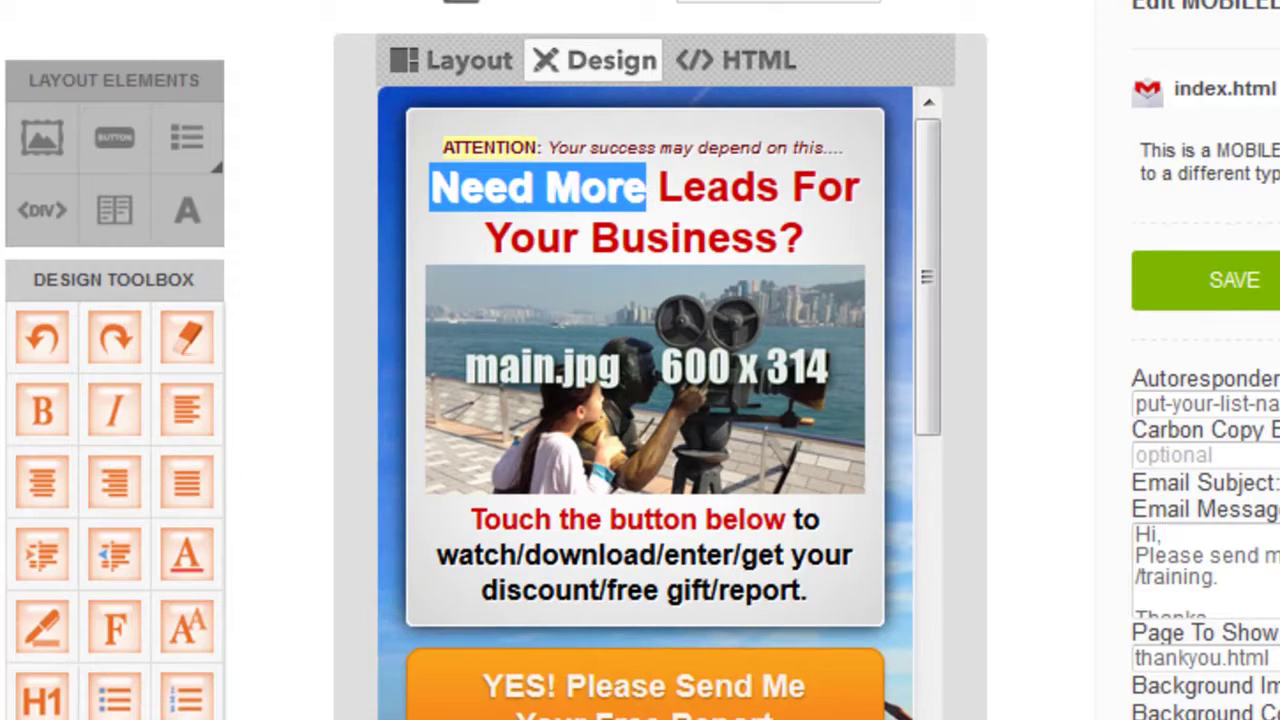
Step: Colour the headline words 'Need More' and 'For Your Business?' black
{"action": "left_click", "coordinate": [187, 546]}
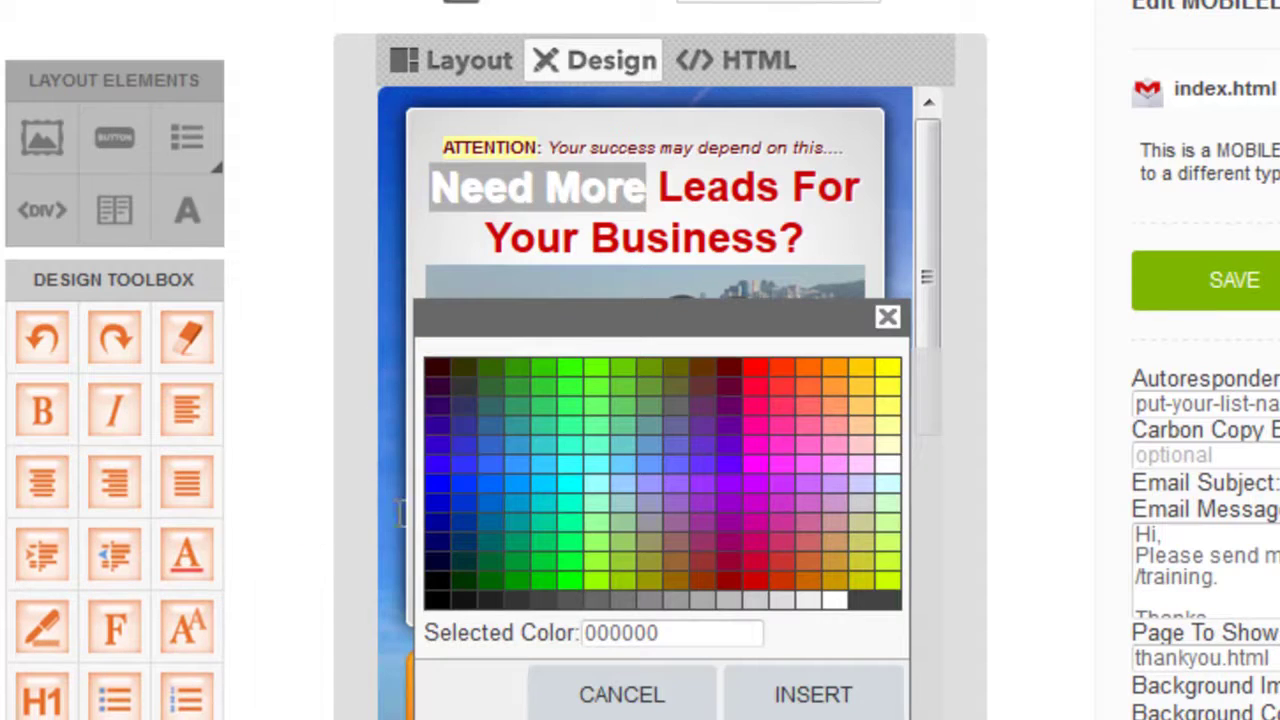
{"action": "left_click", "coordinate": [758, 696]}
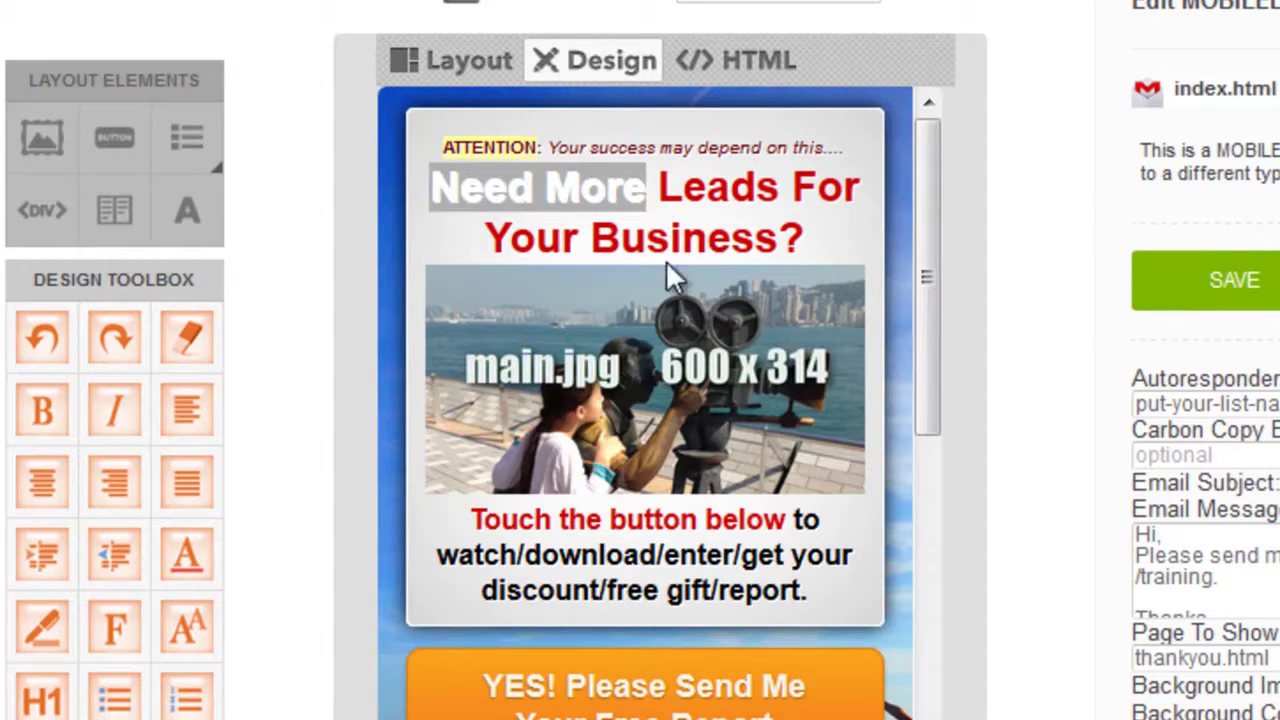
{"action": "left_click", "coordinate": [669, 240]}
{"action": "left_click_drag", "start_coordinate": [794, 186], "coordinate": [826, 231]}
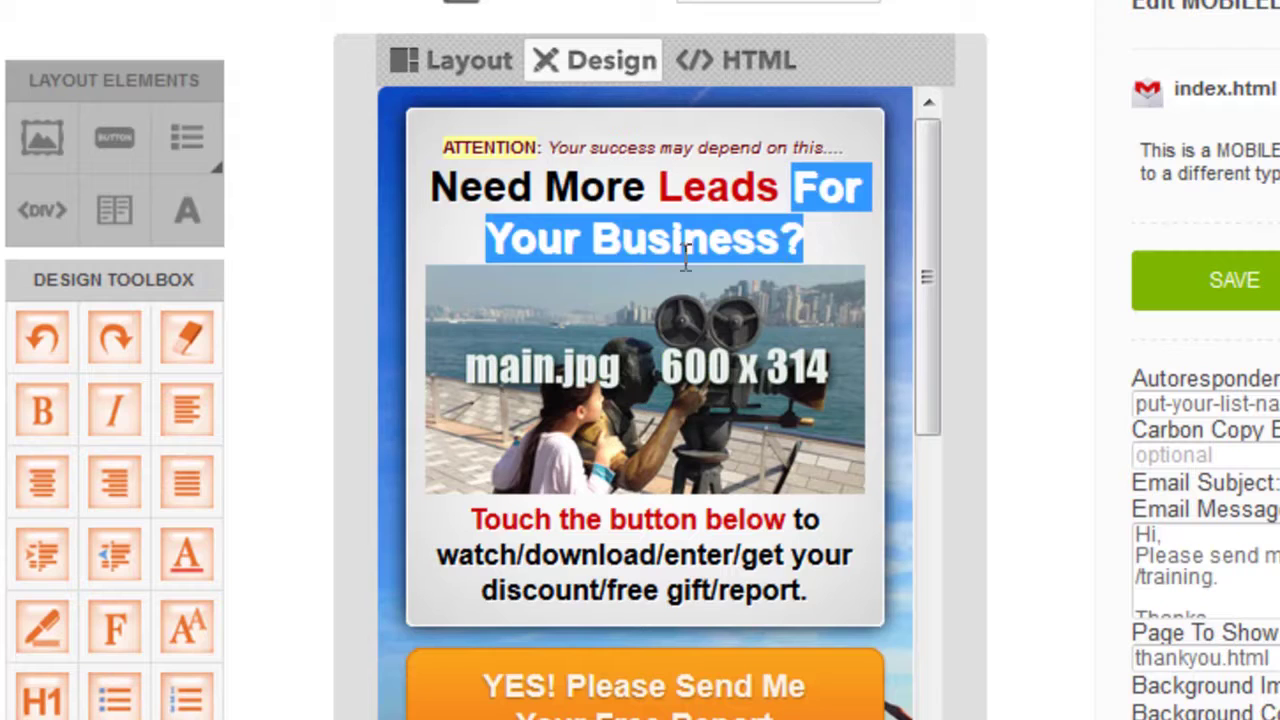
{"action": "left_click", "coordinate": [200, 551]}
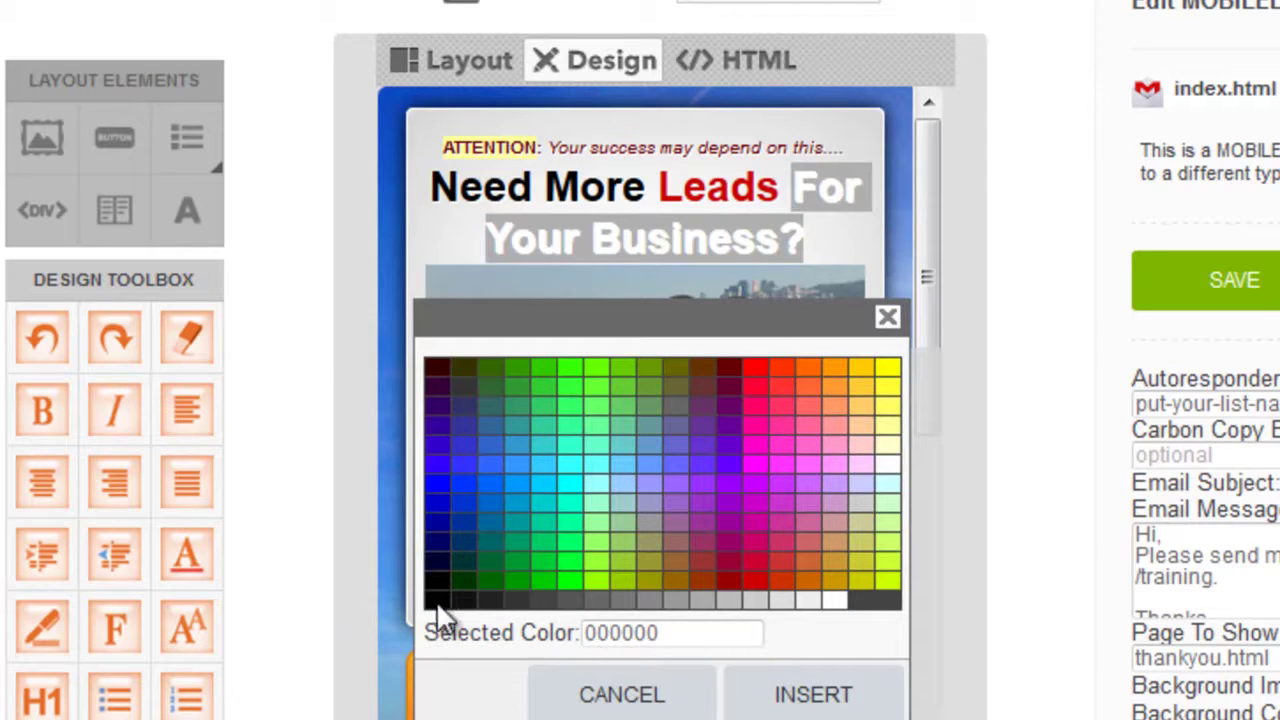
{"action": "left_click", "coordinate": [786, 694]}
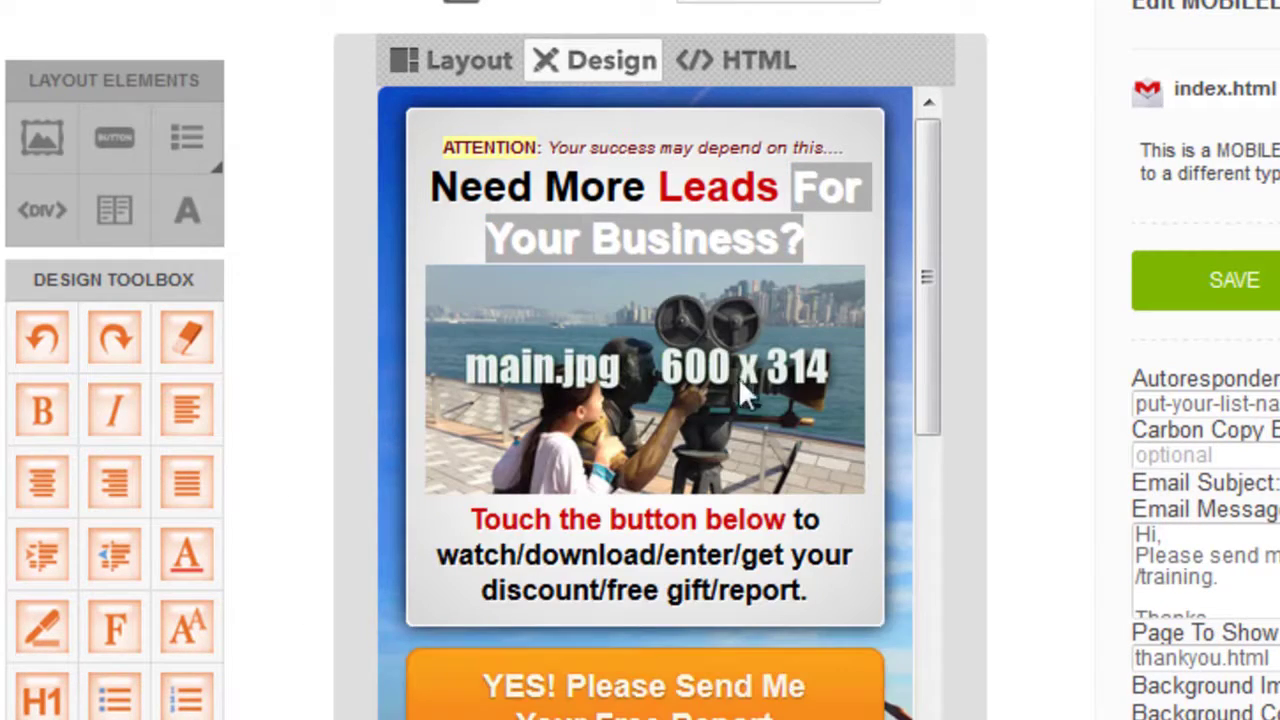
Step: Give 'More Leads' a yellow FFFF00 highlight
{"action": "left_click", "coordinate": [553, 186]}
{"action": "left_click_drag", "start_coordinate": [547, 186], "coordinate": [779, 185]}
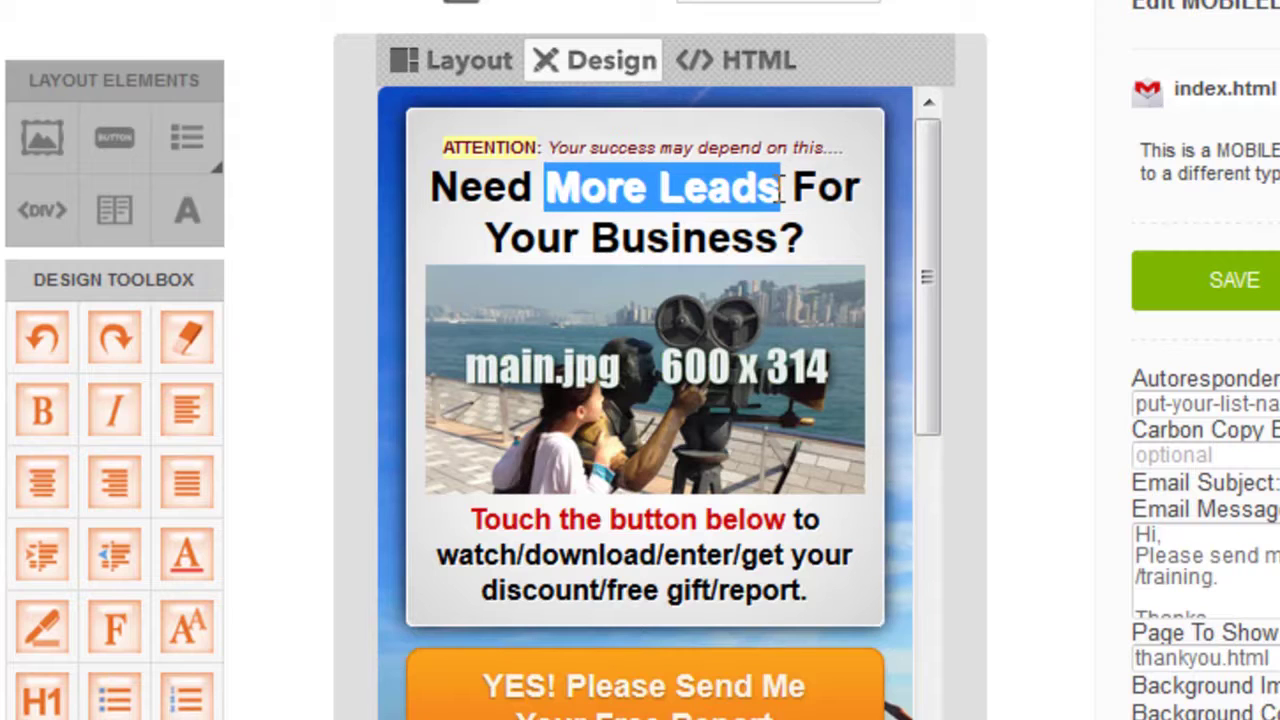
{"action": "left_click", "coordinate": [55, 610]}
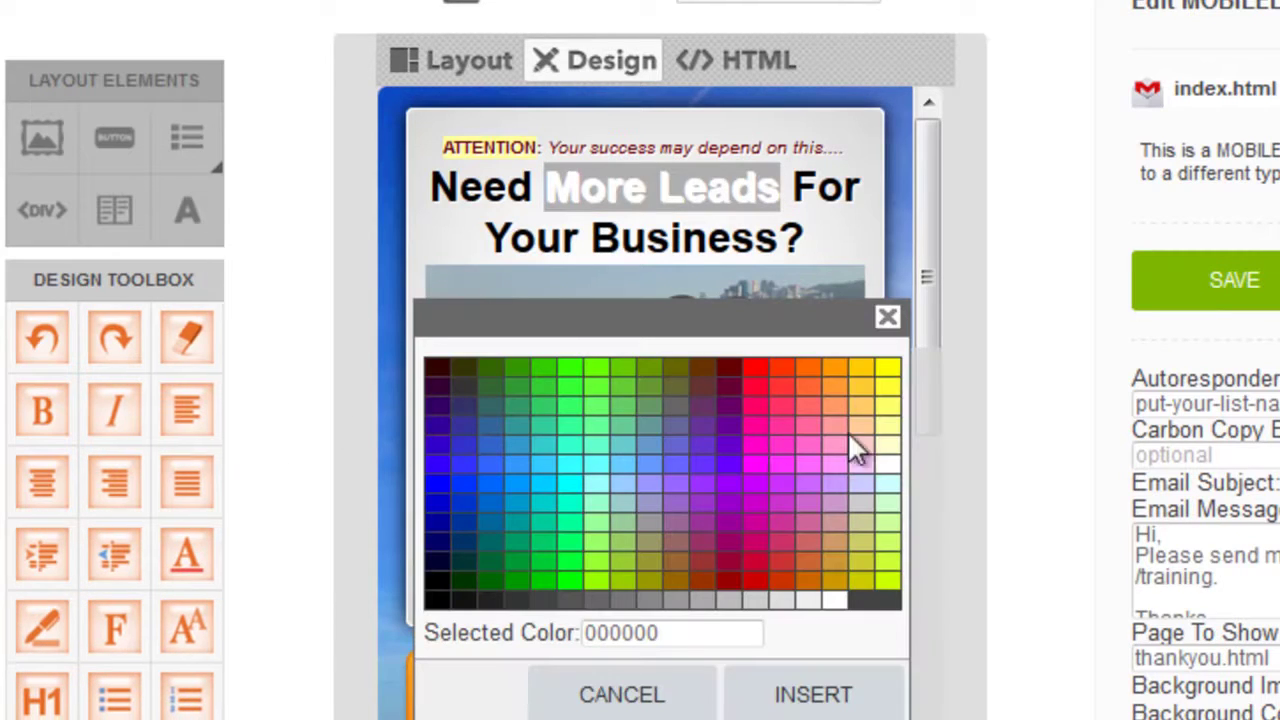
{"action": "left_click", "coordinate": [884, 370]}
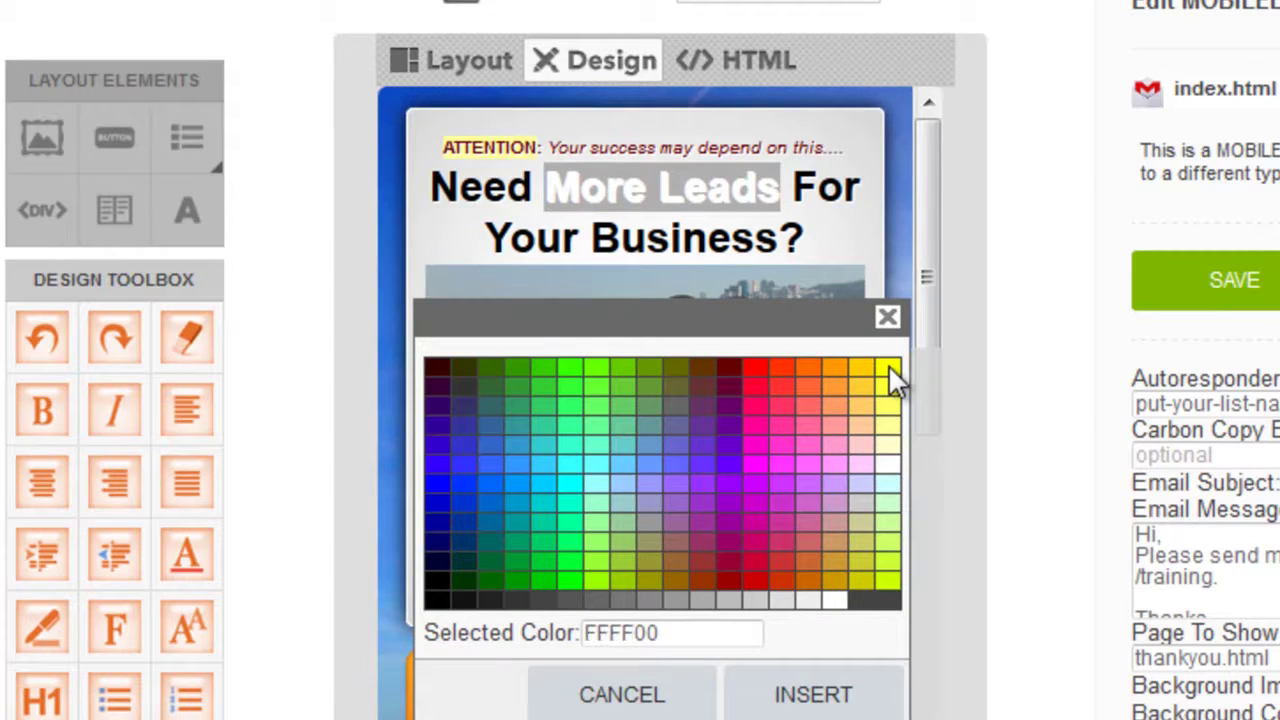
{"action": "left_click", "coordinate": [768, 695]}
{"action": "left_click", "coordinate": [776, 238]}
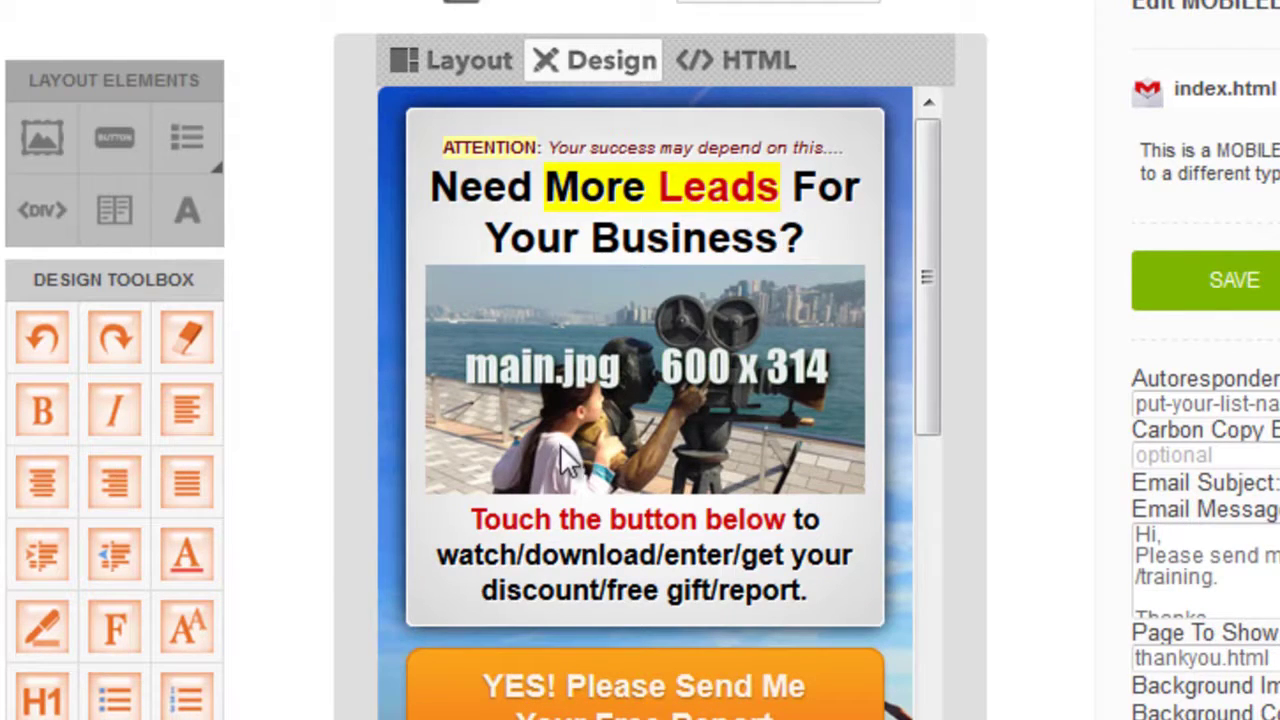
{"action": "left_click", "coordinate": [600, 399]}
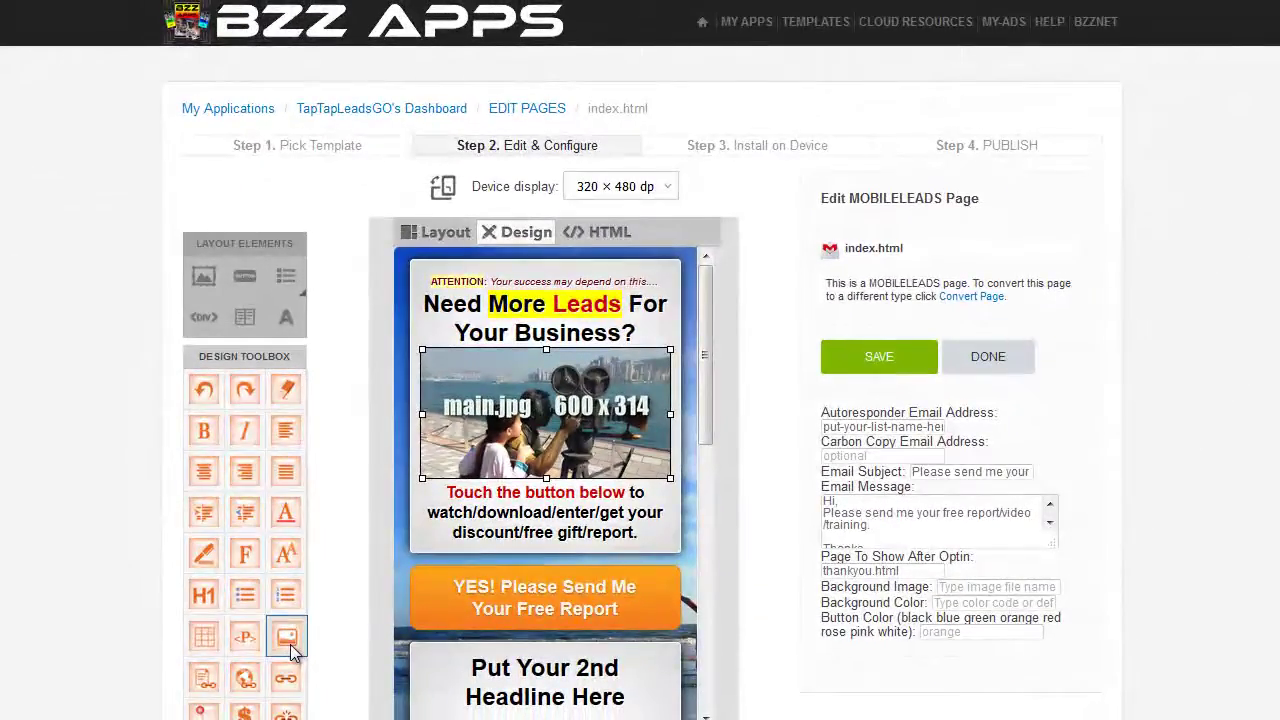
Step: Upload taptapleadsmobileoptin2.jpg and place it in place of main.jpg
{"action": "left_click", "coordinate": [172, 692]}
{"action": "left_click", "coordinate": [472, 203]}
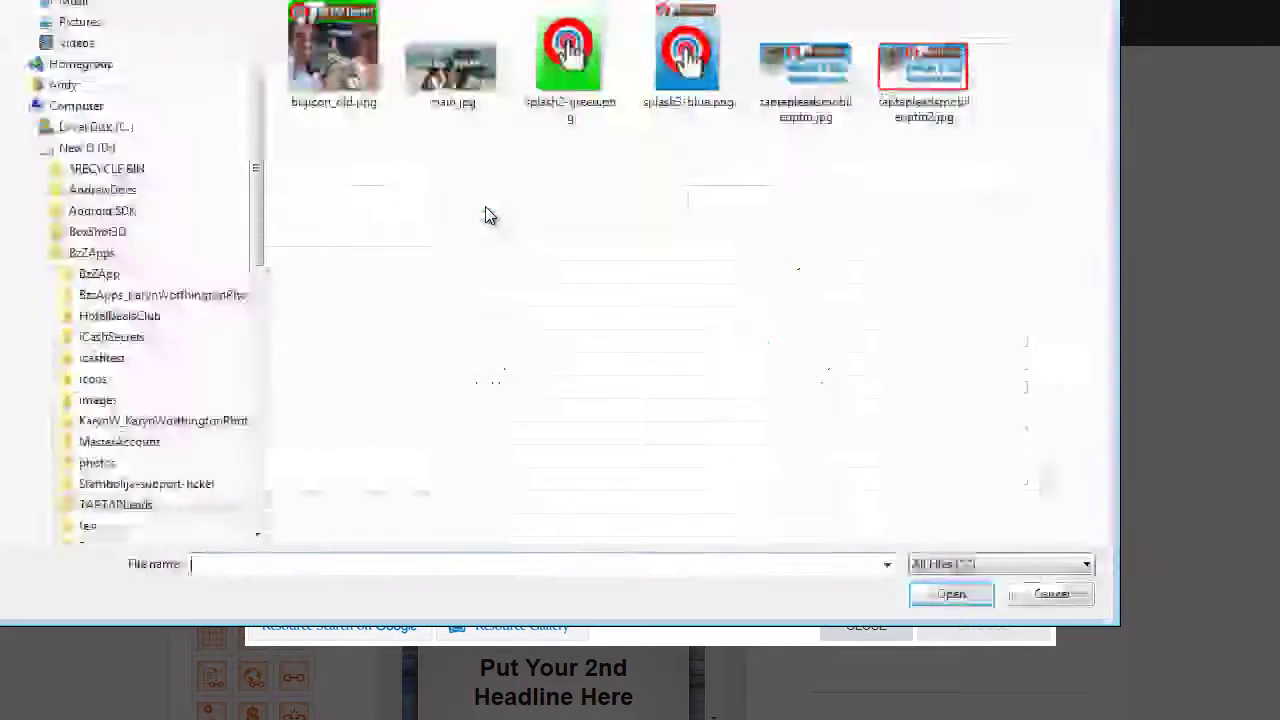
{"action": "left_click", "coordinate": [926, 90]}
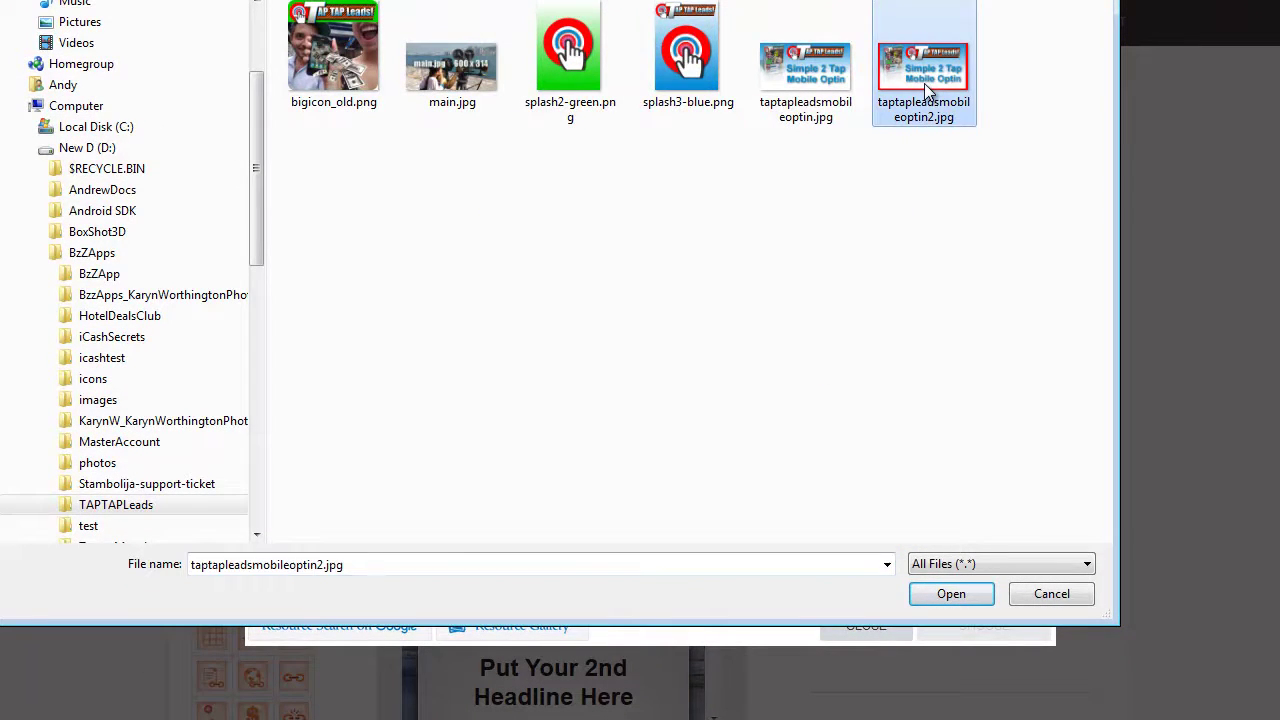
{"action": "left_click", "coordinate": [952, 594]}
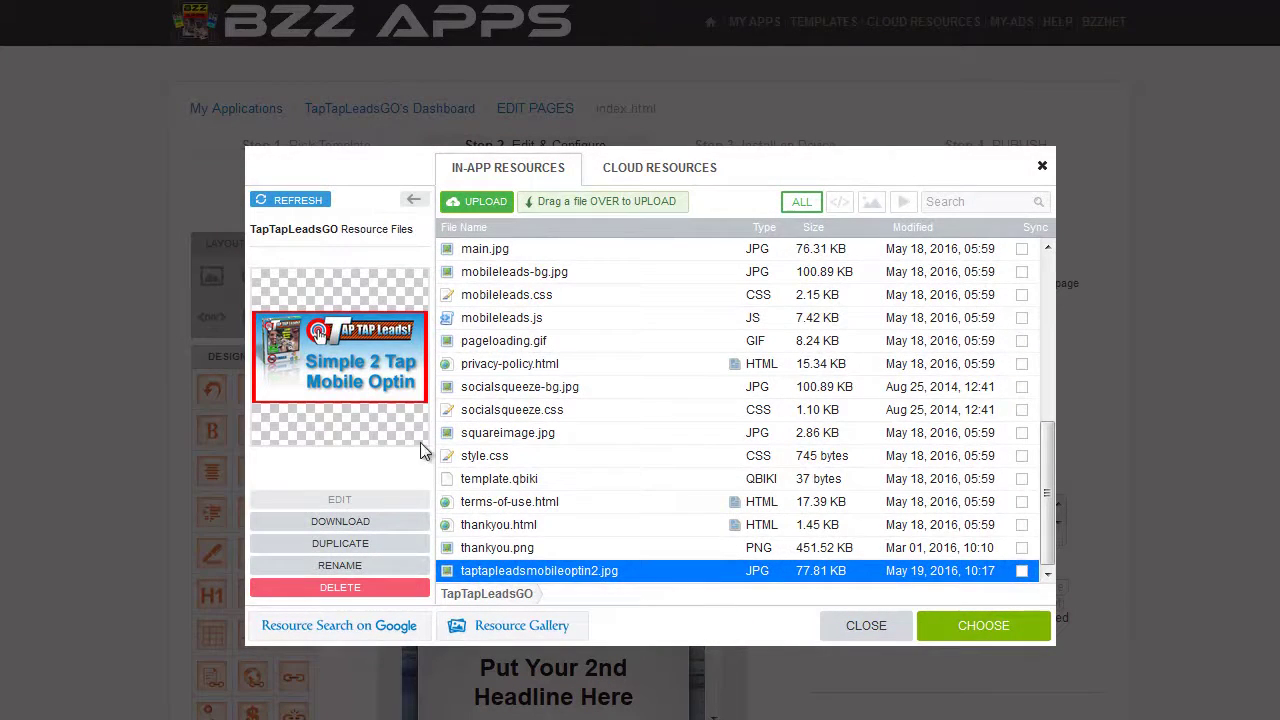
{"action": "left_click", "coordinate": [990, 632]}
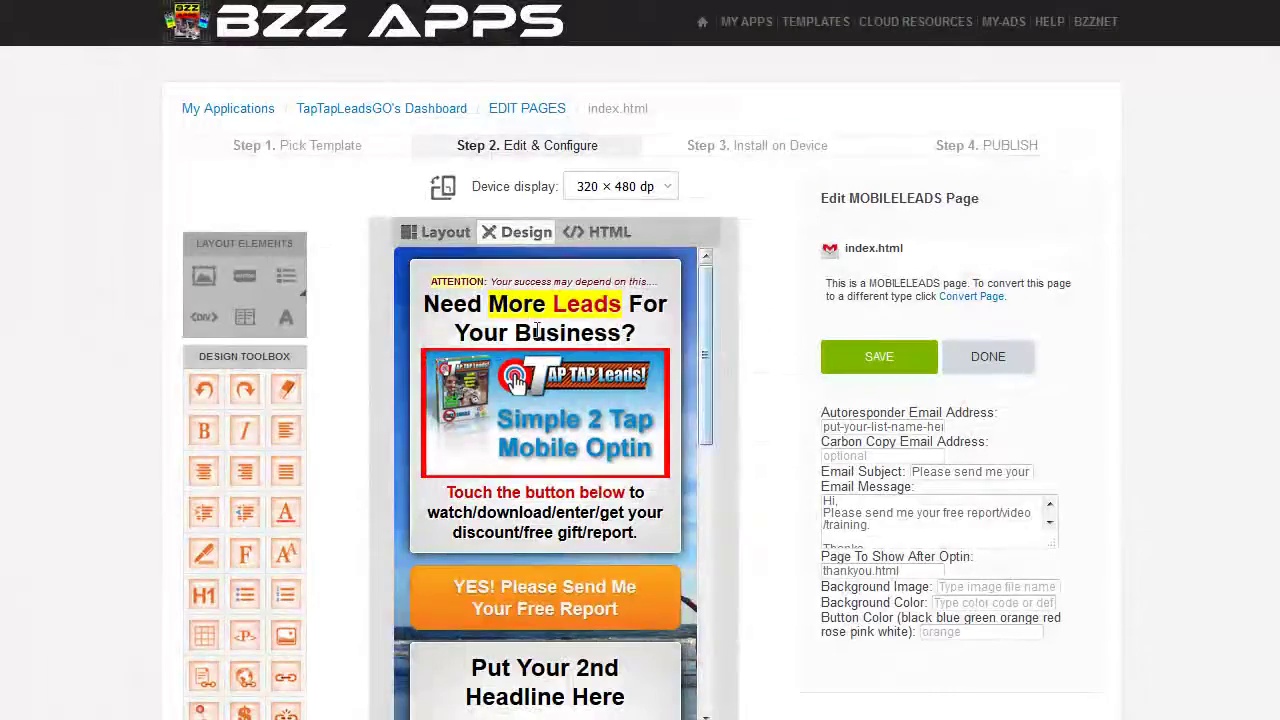
Step: Change the button label to 'Show Me The Free Video!'
{"action": "scroll", "coordinate": [705, 405], "scroll_direction": "down", "scroll_amount": 5}
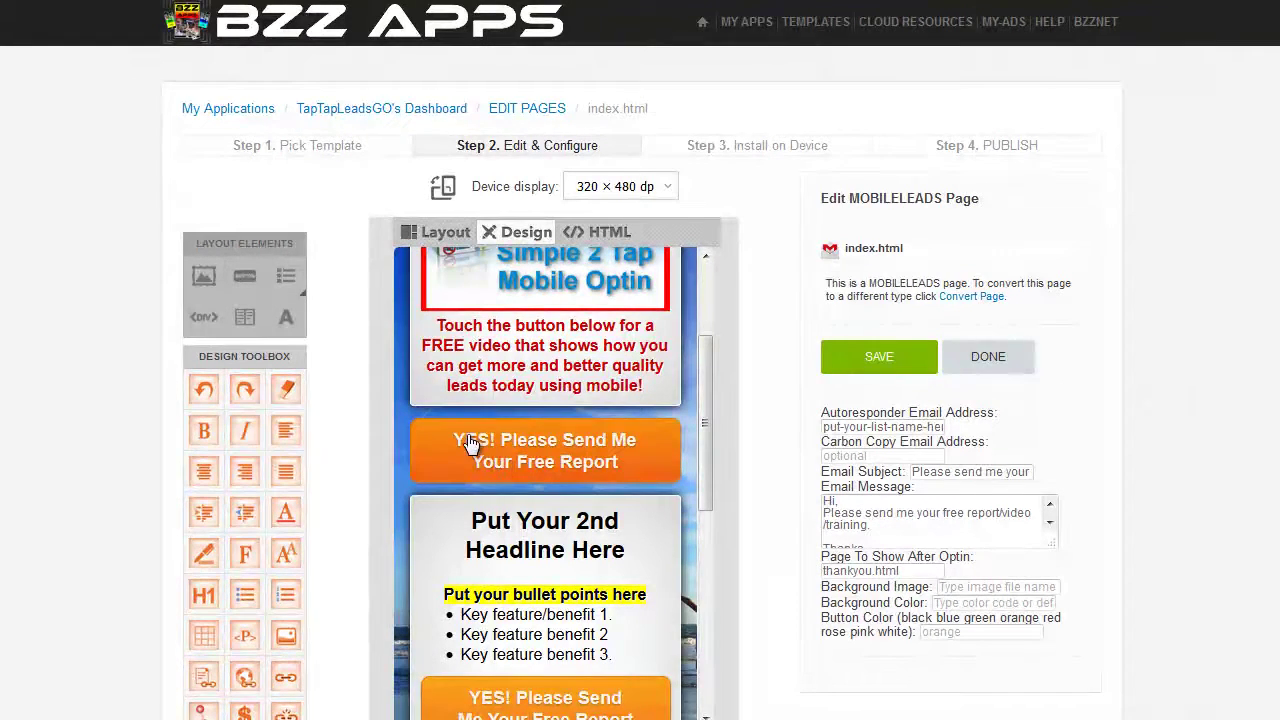
{"action": "left_click_drag", "start_coordinate": [455, 440], "coordinate": [627, 477]}
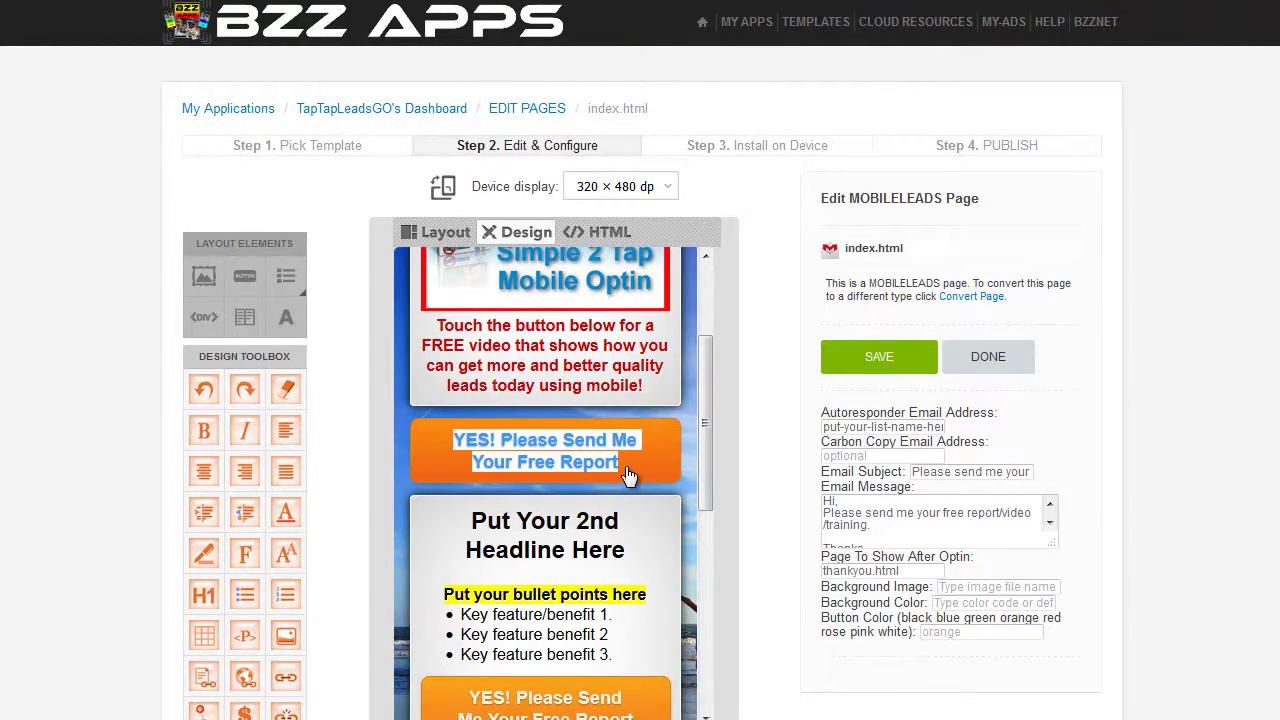
{"action": "type", "text": "Show Me The Free Video!"}
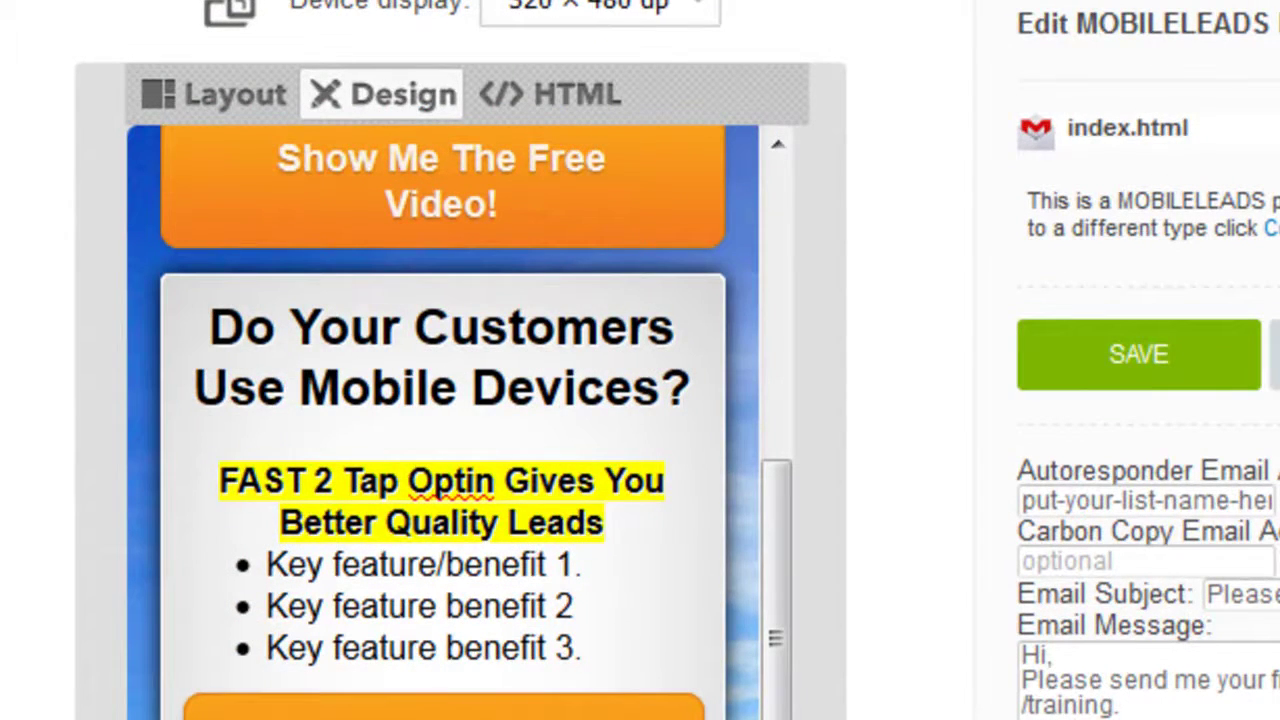
Step: Make the bullets 'No More Bad Email Addresses.' and 'No More FAKE Emails!', deleting the middle placeholder
{"action": "left_click_drag", "start_coordinate": [271, 563], "coordinate": [600, 569]}
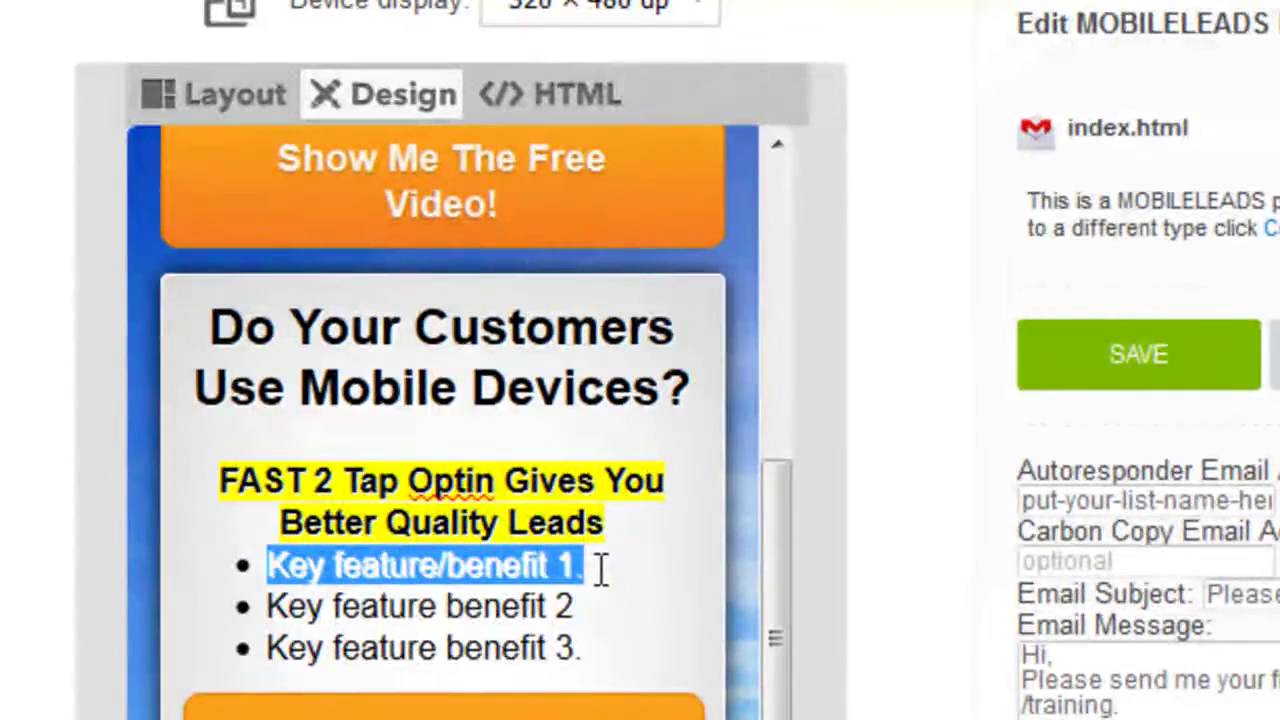
{"action": "type", "text": "No More Bad Email Addresses."}
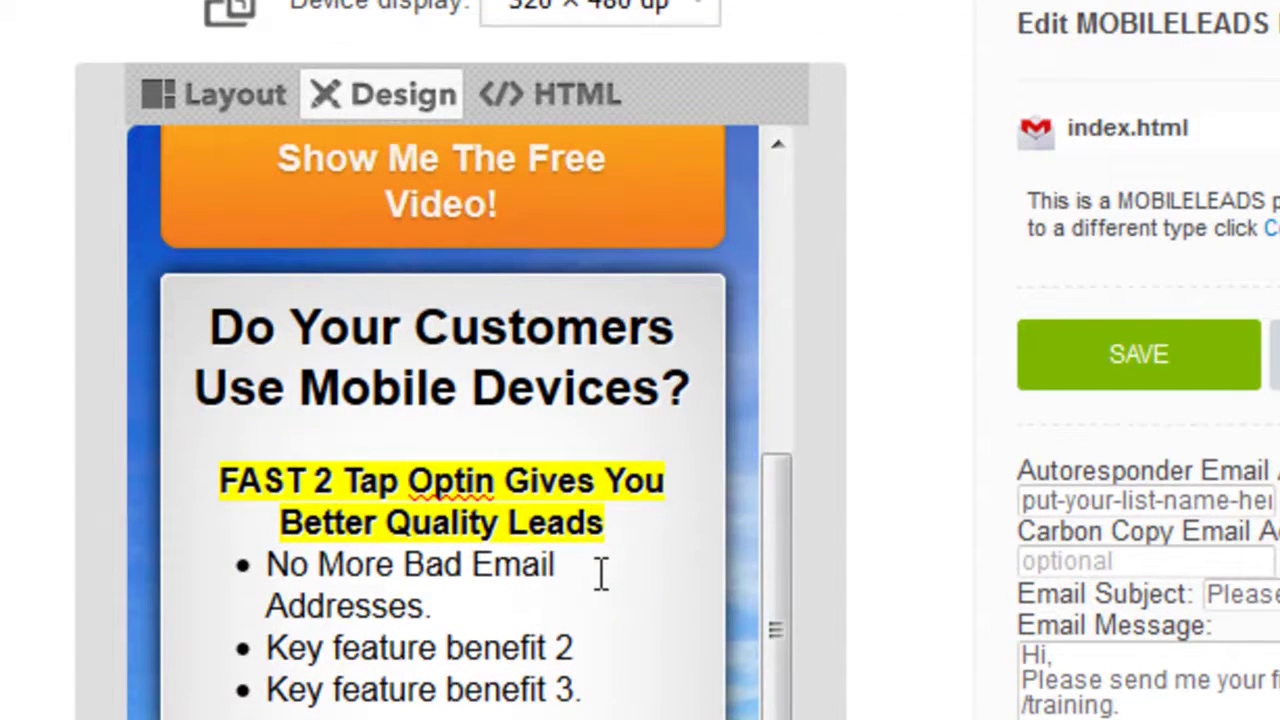
{"action": "key", "text": "shift+Down"}
{"action": "key", "text": "Delete"}
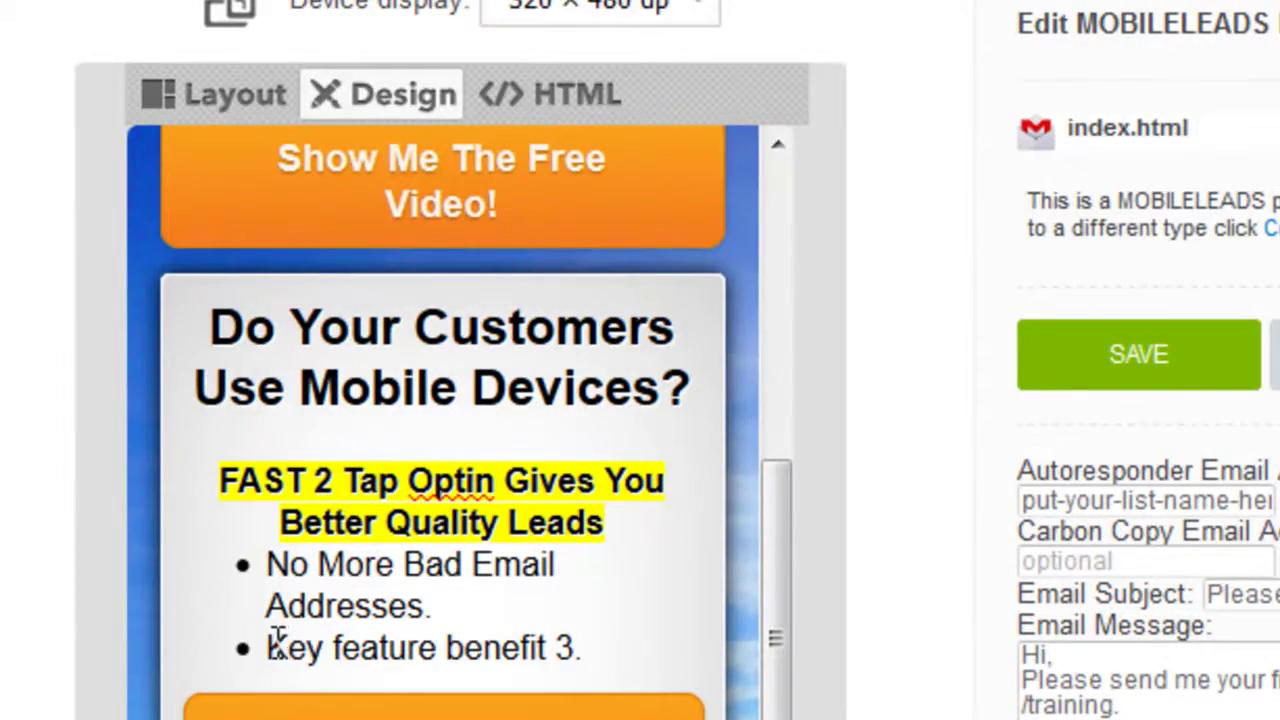
{"action": "left_click_drag", "start_coordinate": [268, 647], "coordinate": [597, 645]}
{"action": "type", "text": "No More FAKE Emails!"}
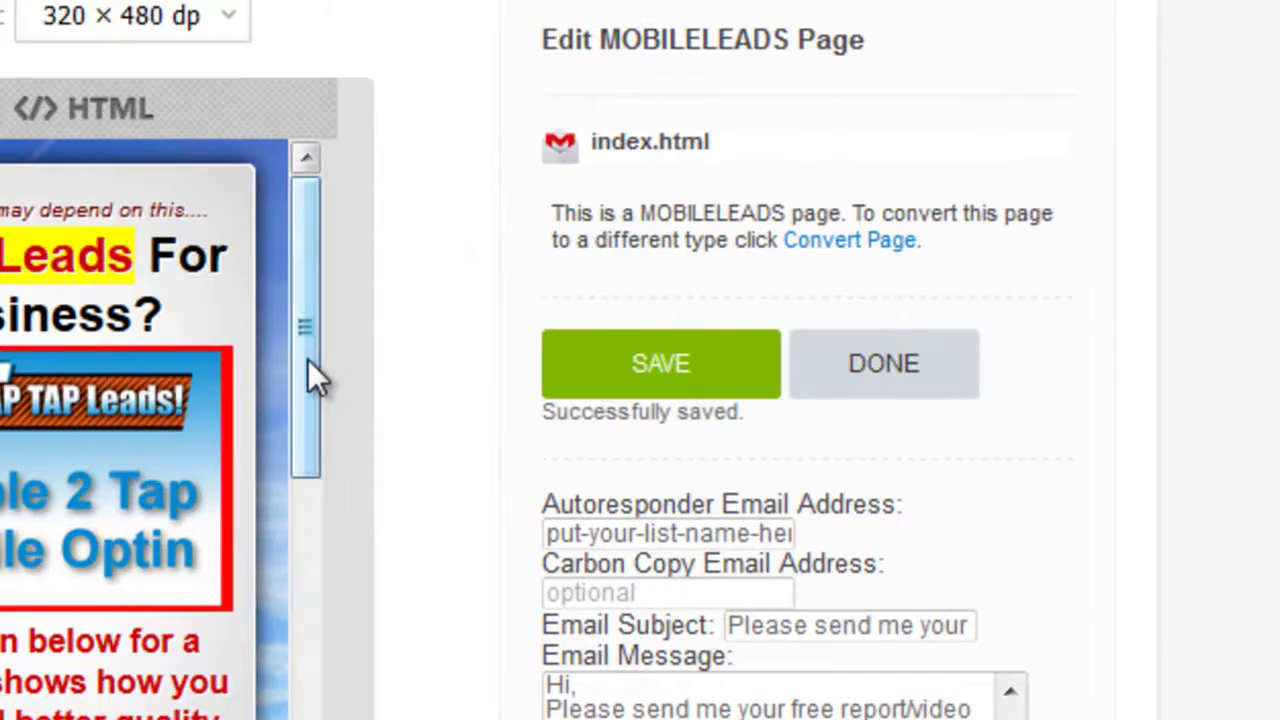
Step: Paste the list's e-mail address into the Autoresponder Email Address field
{"action": "scroll", "coordinate": [310, 362], "scroll_direction": "down", "scroll_amount": 2}
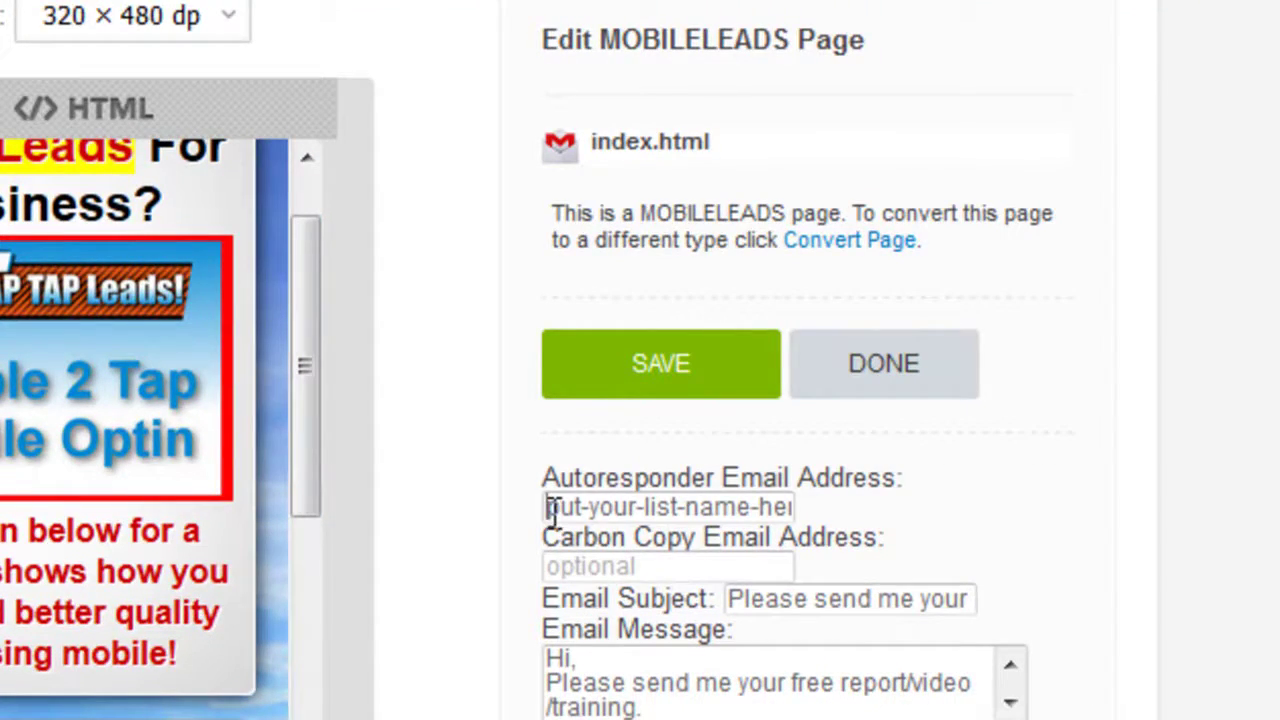
{"action": "left_click_drag", "start_coordinate": [550, 510], "coordinate": [865, 503]}
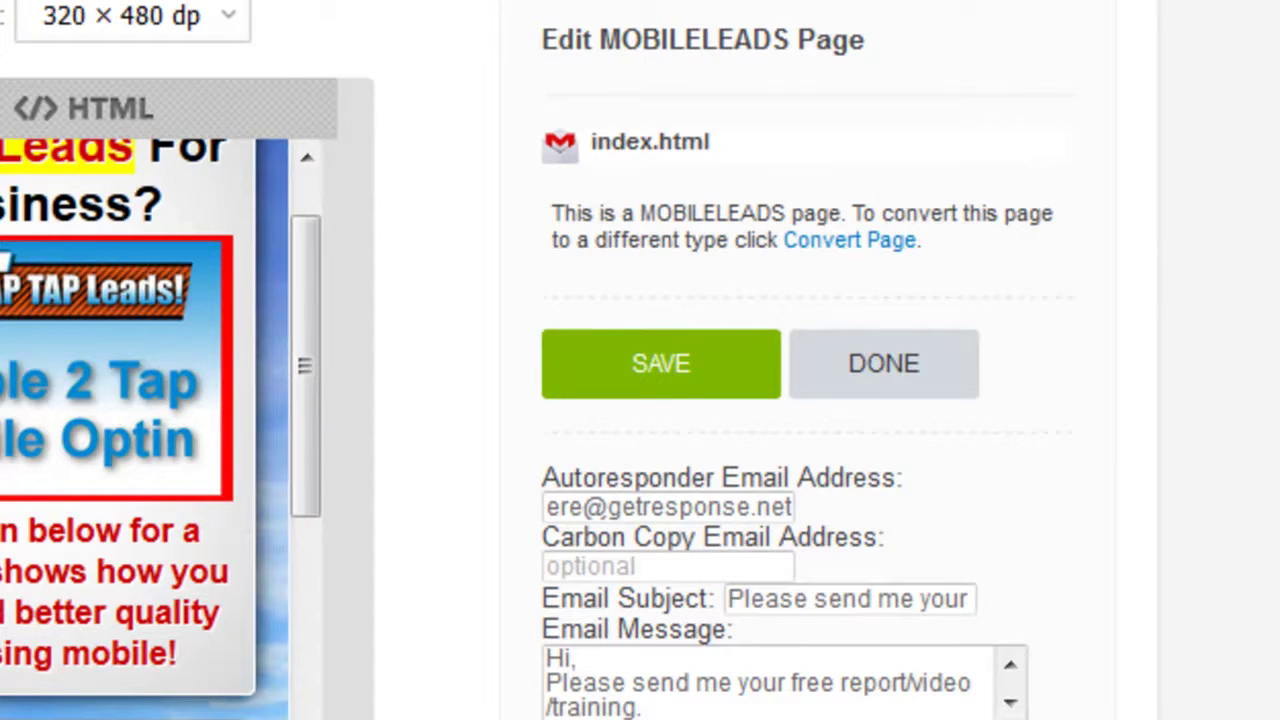
{"action": "triple_click", "coordinate": [605, 508]}
{"action": "key", "text": "ctrl+v"}
Step: Replace the Email Subject with one ending 'to get more leads'
{"action": "left_click", "coordinate": [751, 598]}
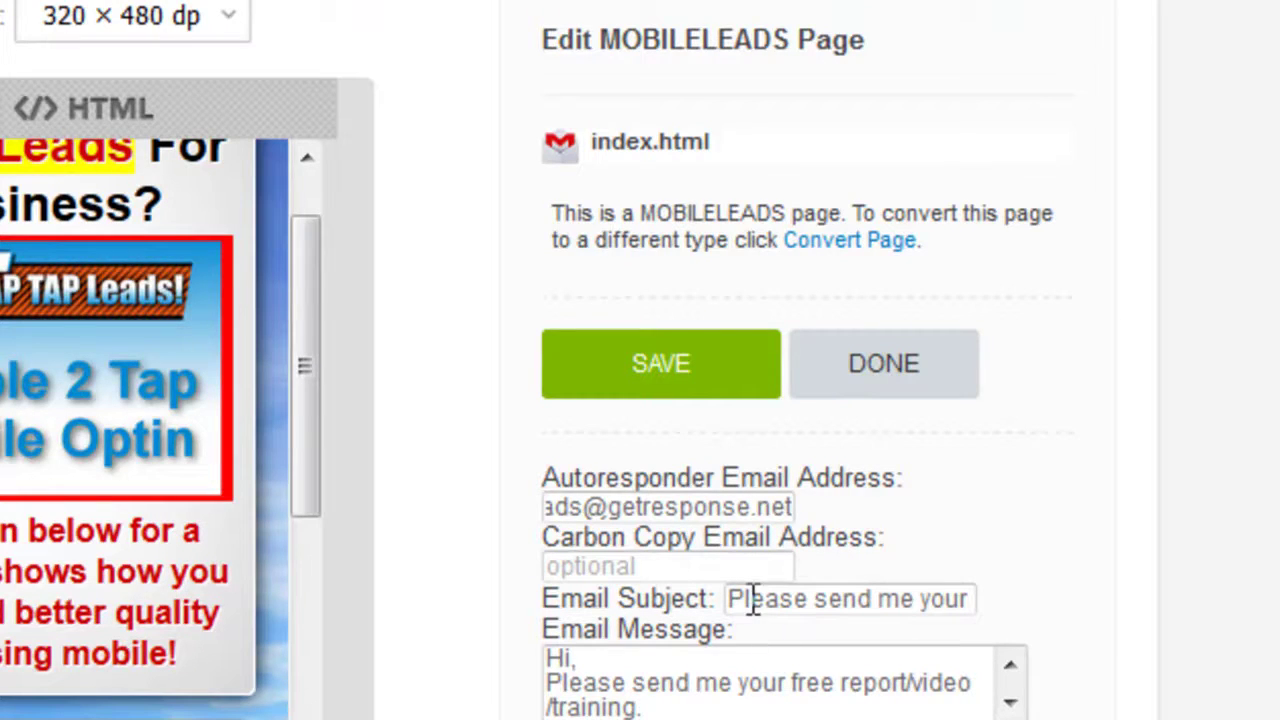
{"action": "triple_click", "coordinate": [884, 598]}
{"action": "key", "text": "End"}
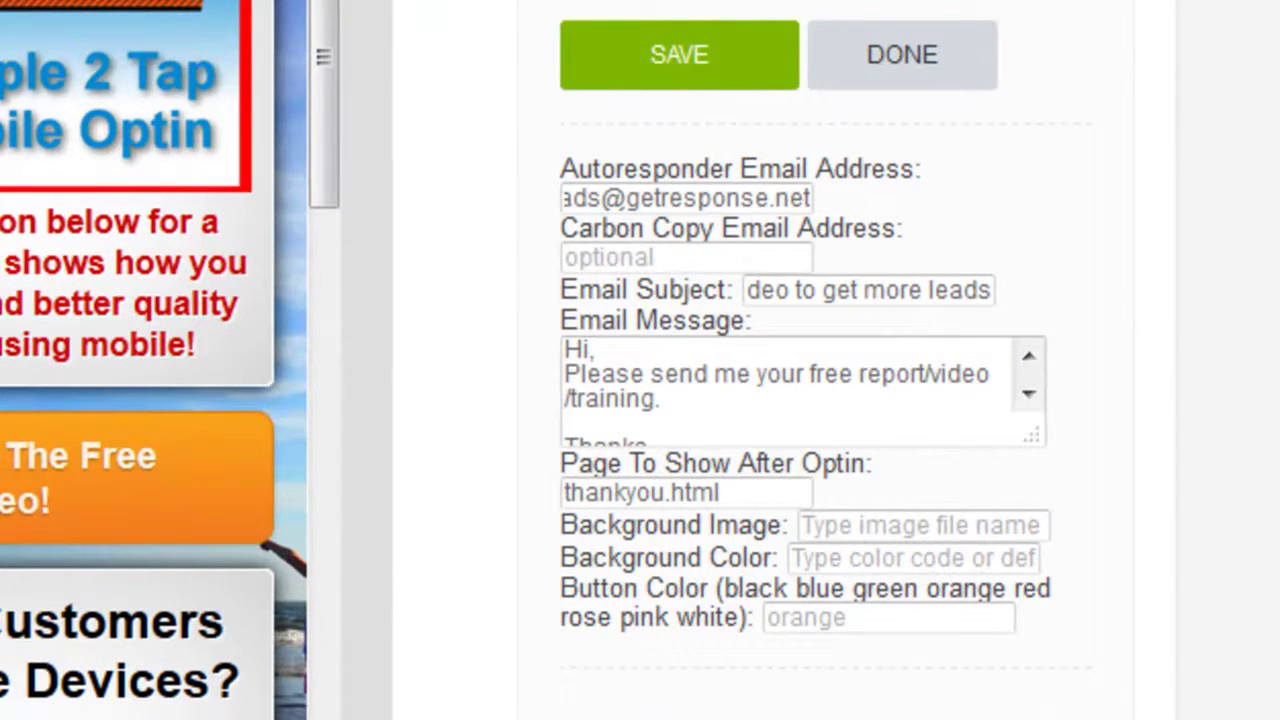
Step: Rewrite the email message to ask for the free video, with a blank line after 'Hi,'
{"action": "left_click_drag", "start_coordinate": [571, 349], "coordinate": [1038, 488]}
{"action": "type", "text": "Hi, Please show me your free video to get more and better quality leads.  Thanks."}
{"action": "left_click_drag", "start_coordinate": [1030, 432], "coordinate": [1103, 640]}
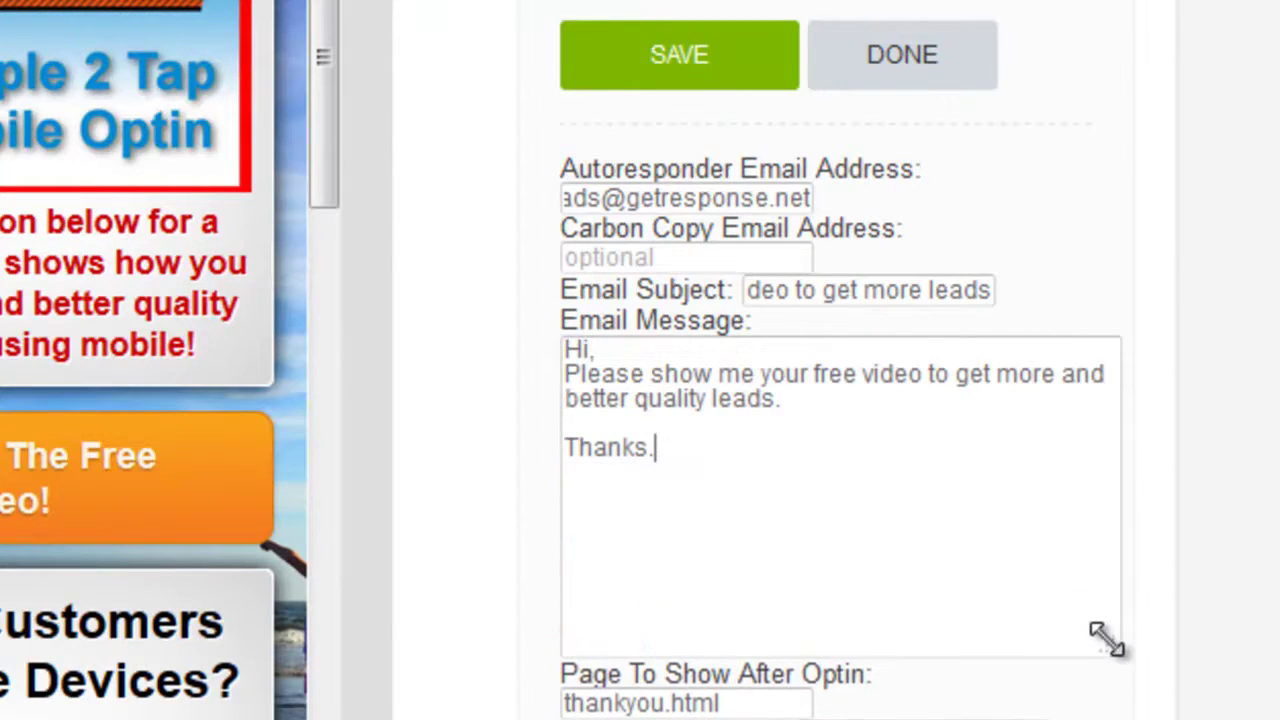
{"action": "left_click", "coordinate": [623, 355]}
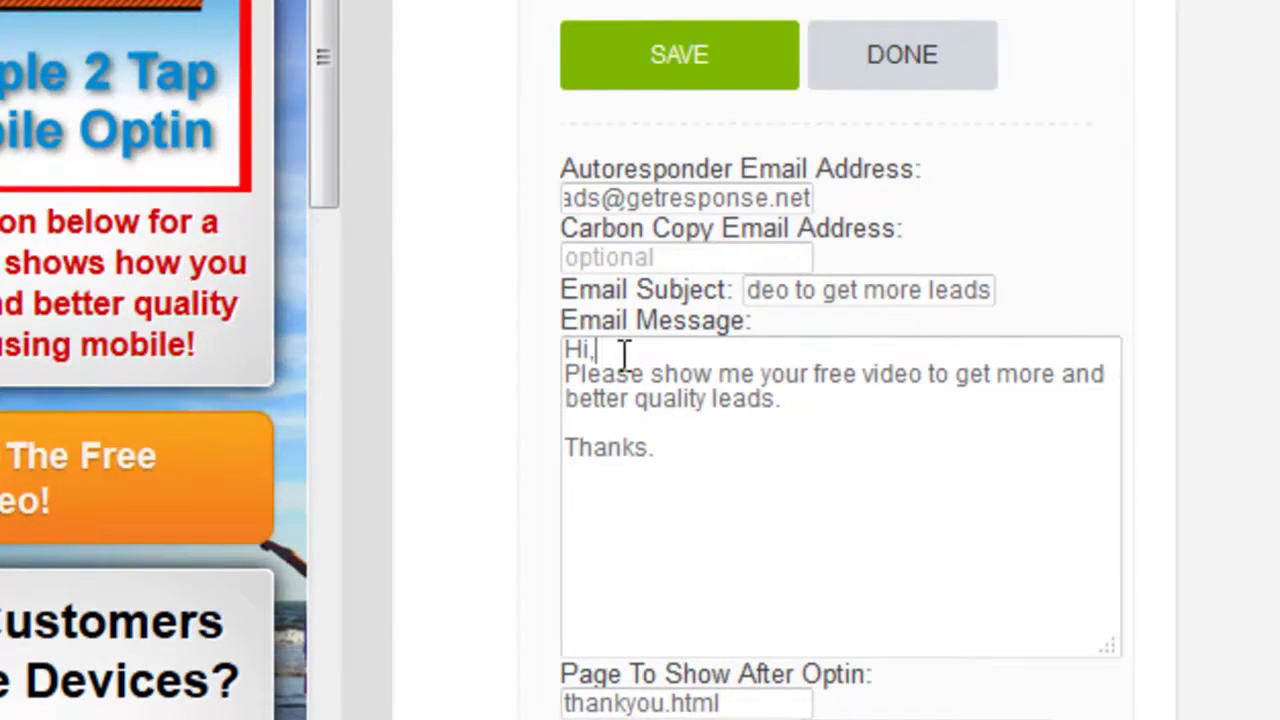
{"action": "key", "text": "Return"}
Step: Replace thankyou.html in Page To Show After Optin with the taptapleads URL
{"action": "scroll", "coordinate": [751, 422], "scroll_direction": "down", "scroll_amount": 2}
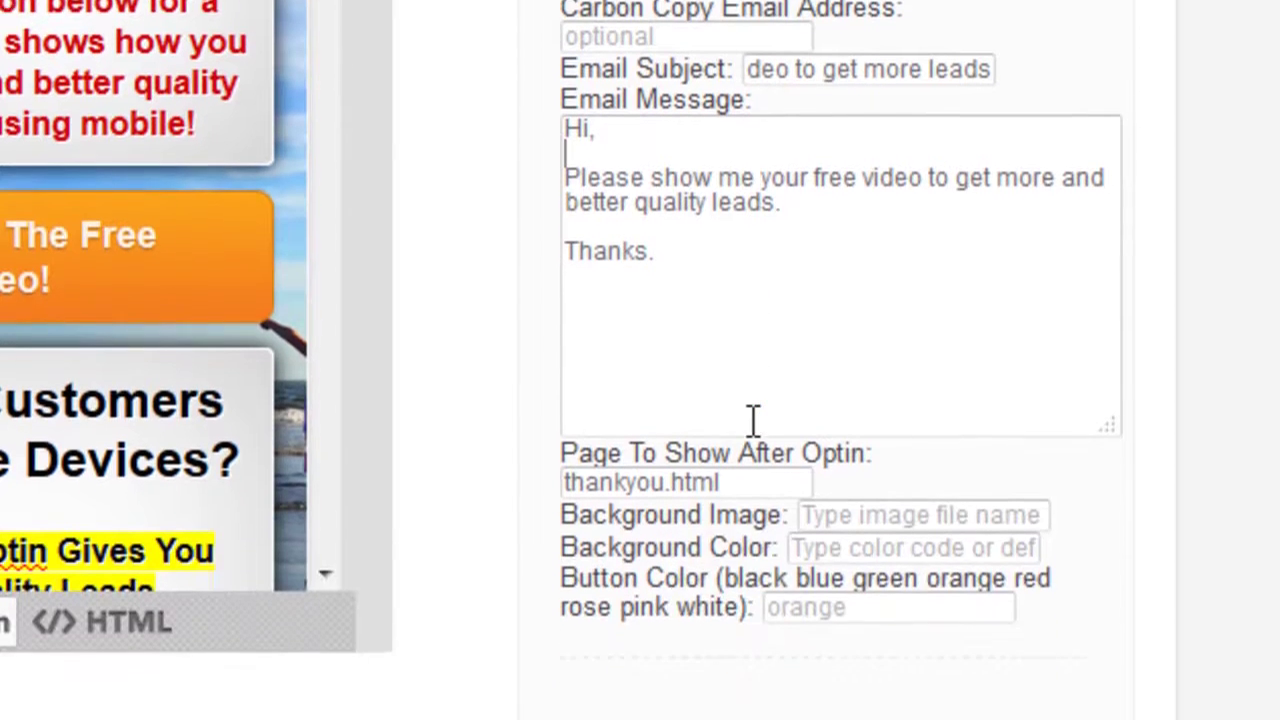
{"action": "left_click", "coordinate": [847, 596]}
{"action": "left_click", "coordinate": [760, 471]}
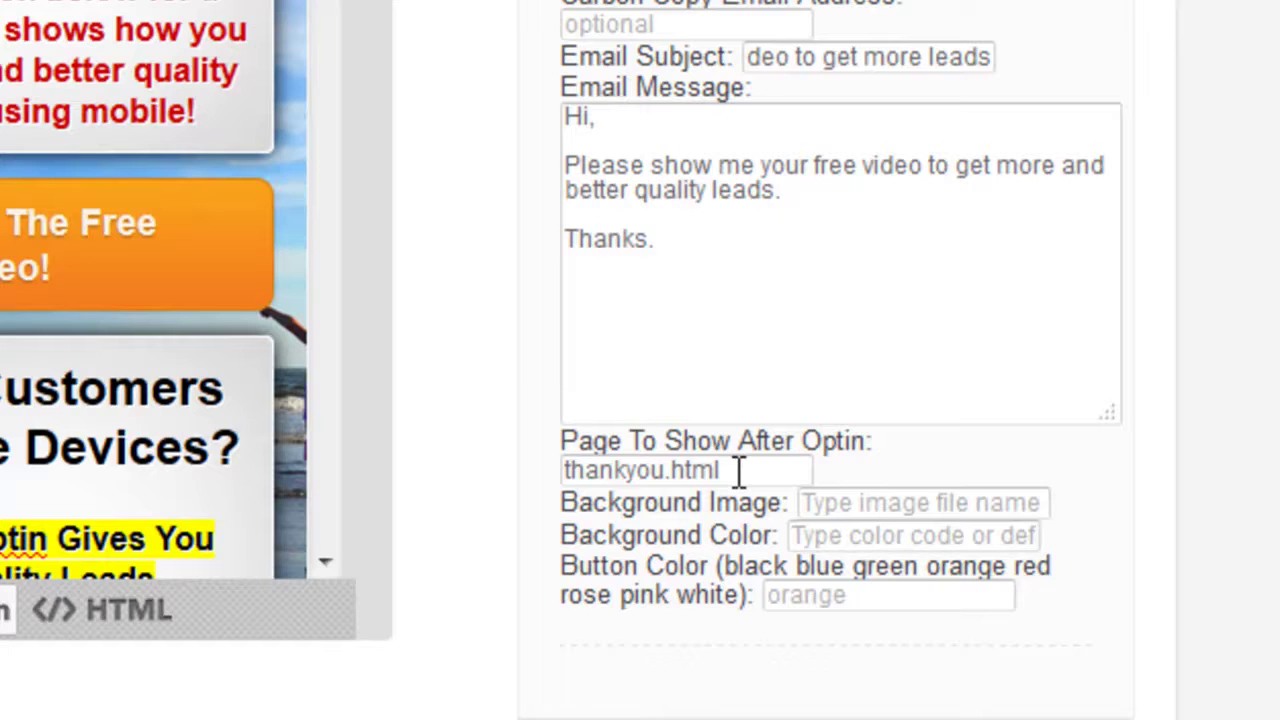
{"action": "left_click_drag", "start_coordinate": [737, 470], "coordinate": [502, 466]}
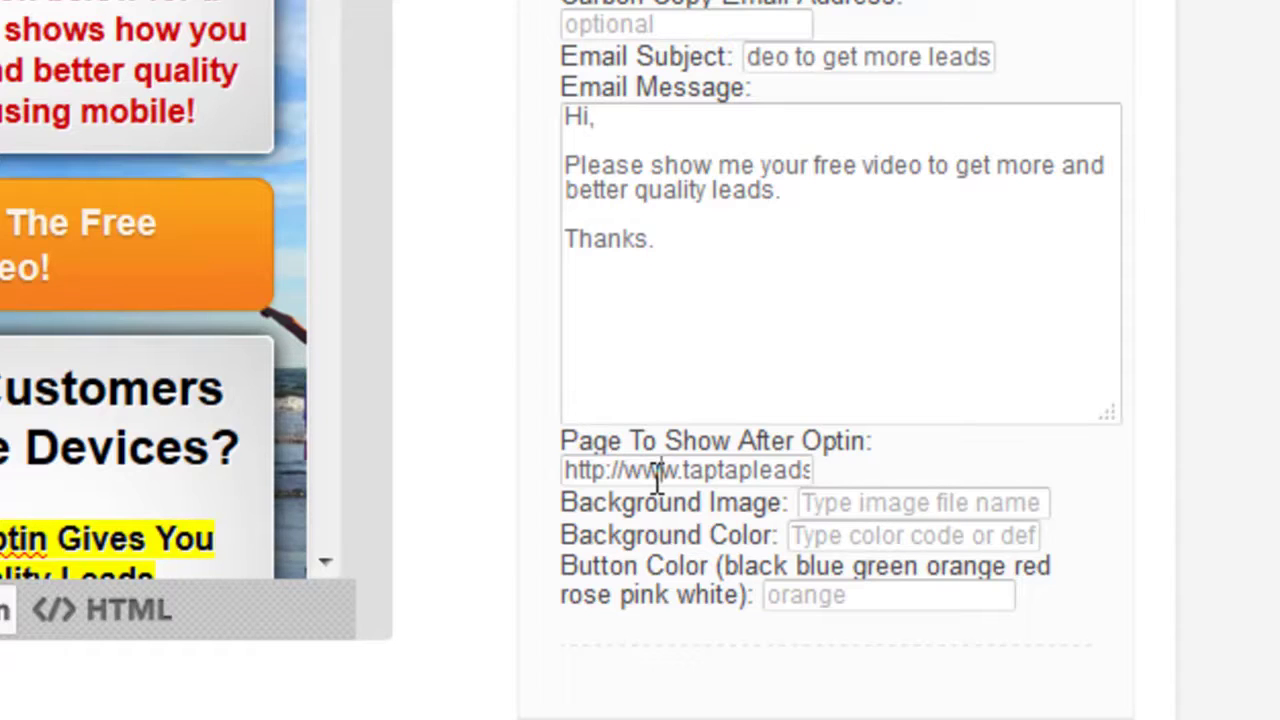
Step: Set Button Color to red, then save the page settings and finish
{"action": "left_click", "coordinate": [879, 593]}
{"action": "type", "text": "red"}
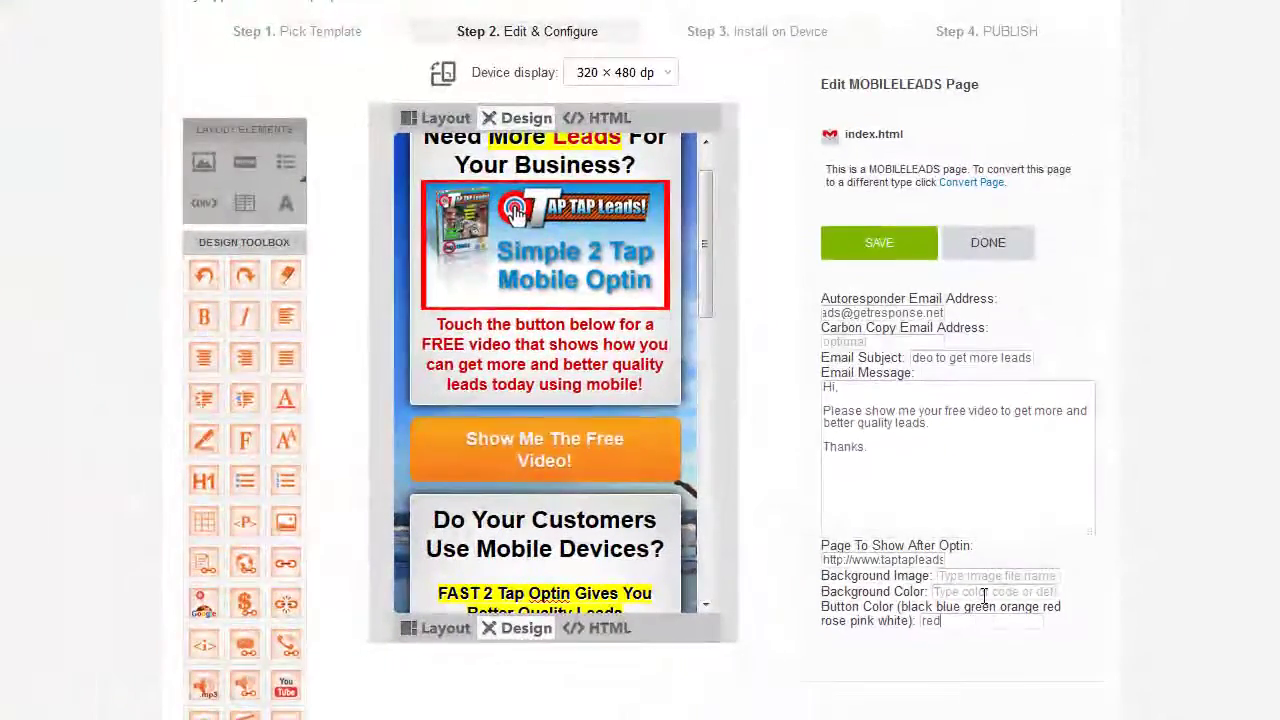
{"action": "left_click_drag", "start_coordinate": [948, 621], "coordinate": [900, 622]}
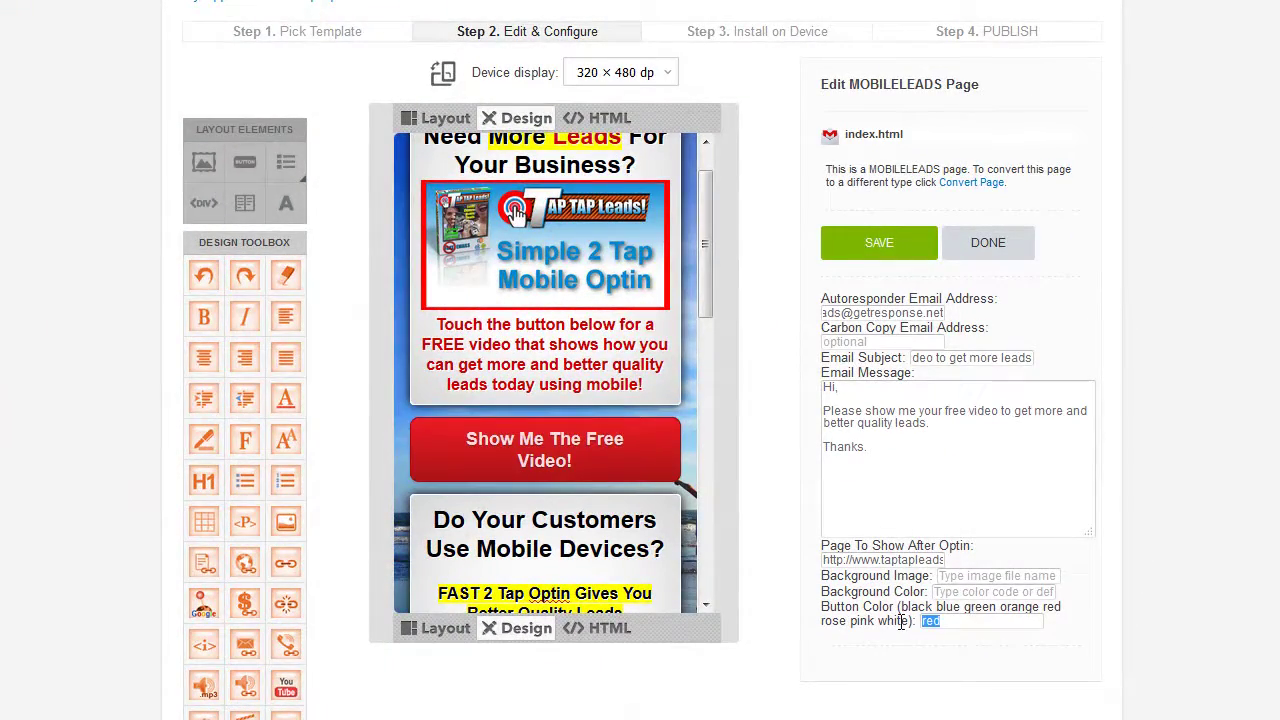
{"action": "type", "text": "green"}
{"action": "left_click_drag", "start_coordinate": [964, 620], "coordinate": [916, 619]}
{"action": "type", "text": "red"}
{"action": "left_click_drag", "start_coordinate": [707, 300], "coordinate": [707, 375]}
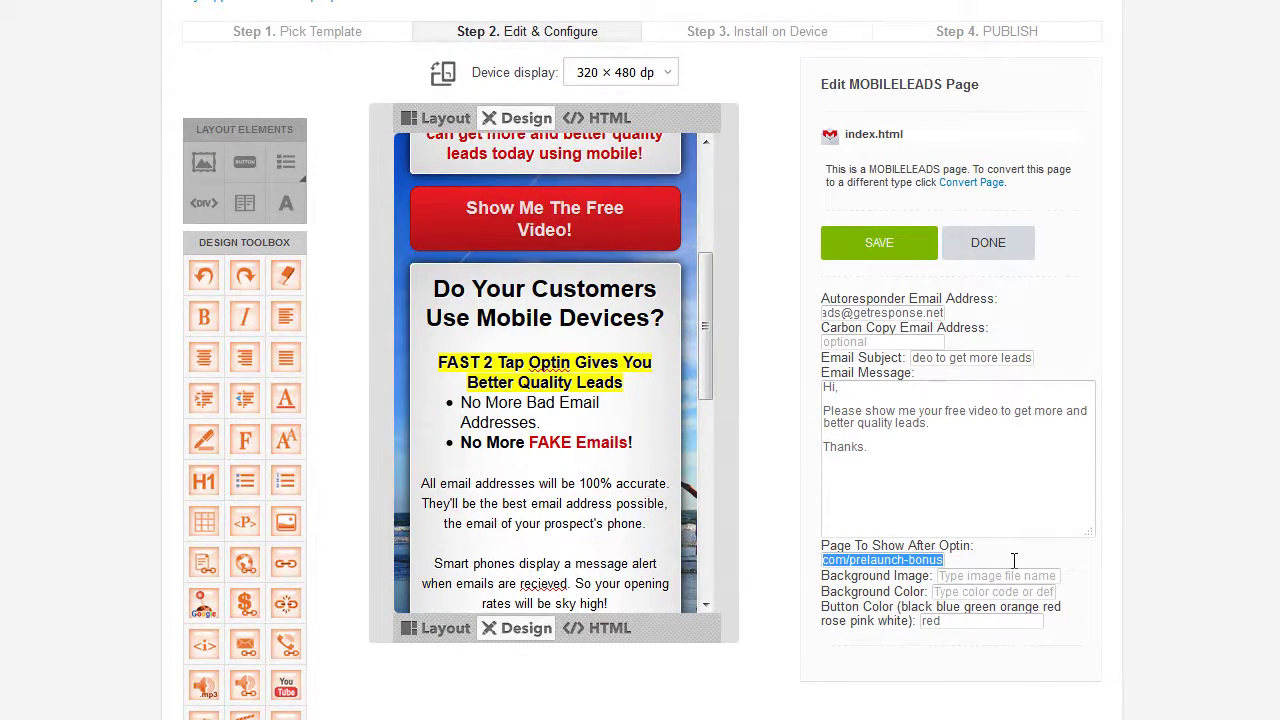
{"action": "left_click", "coordinate": [898, 244]}
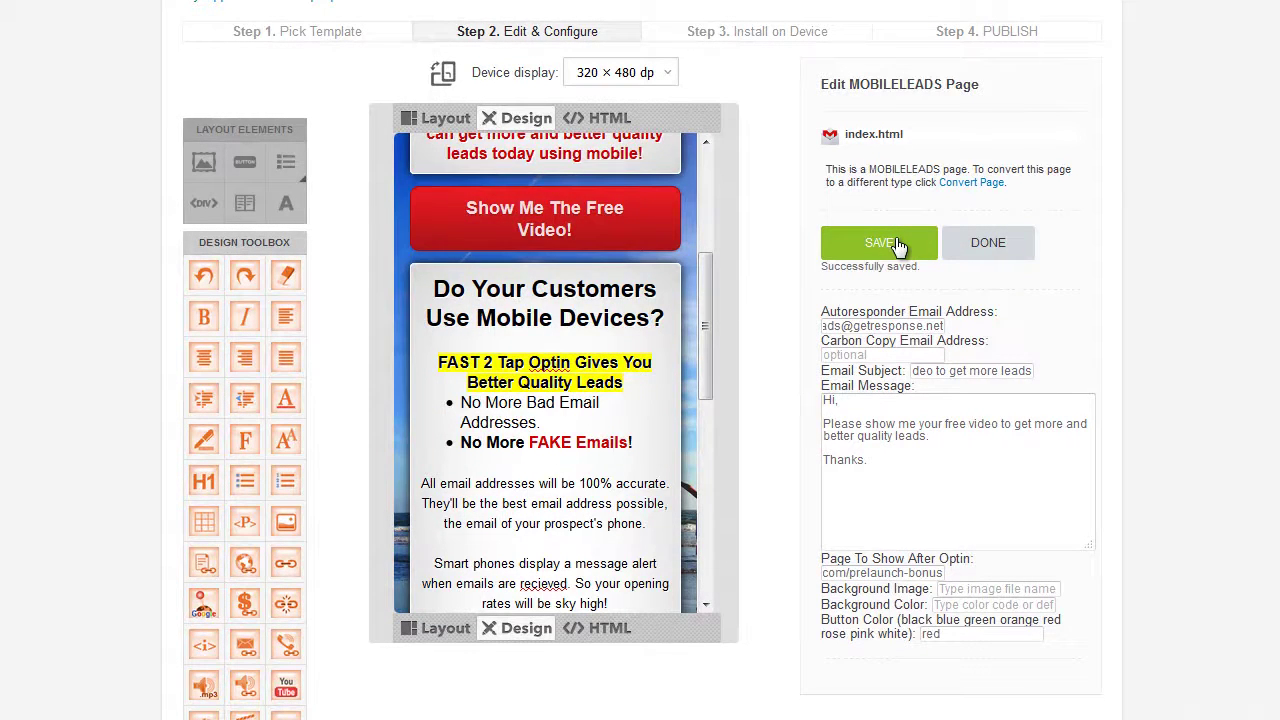
{"action": "left_click", "coordinate": [995, 244]}
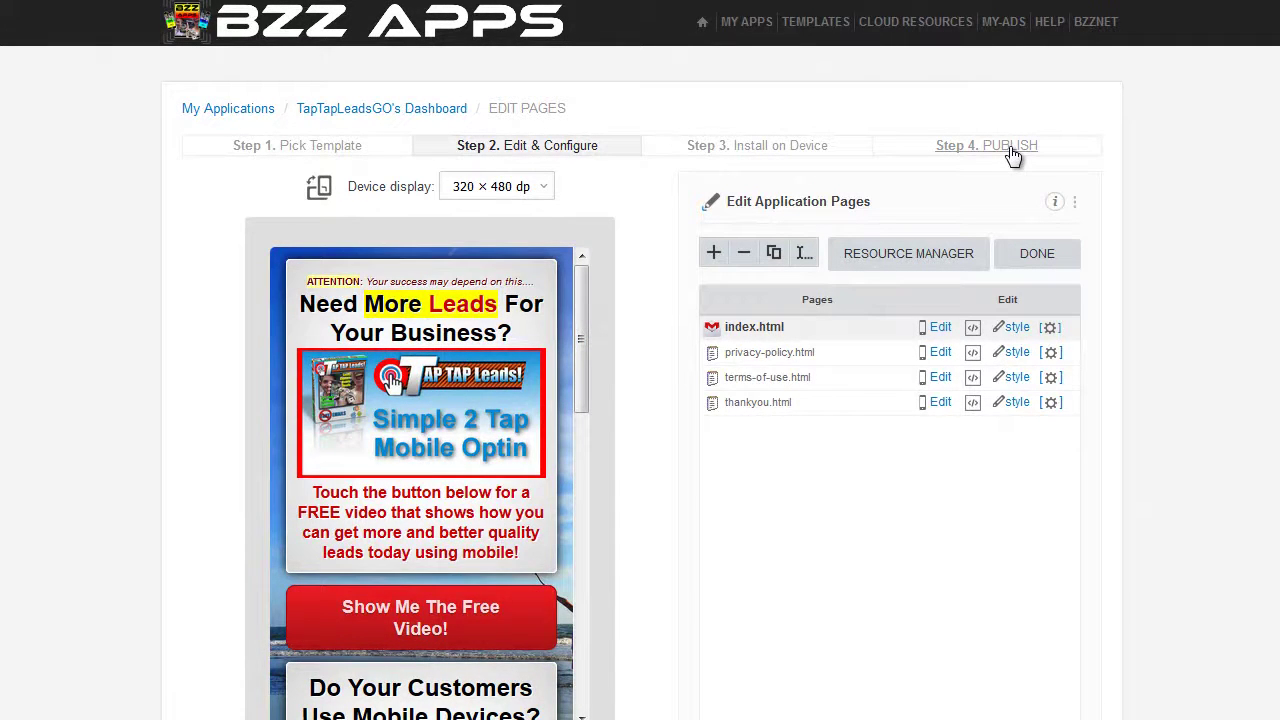
Step: Publish the web app to go.taptapleads.com, skipping past App Icons
{"action": "left_click", "coordinate": [1012, 148]}
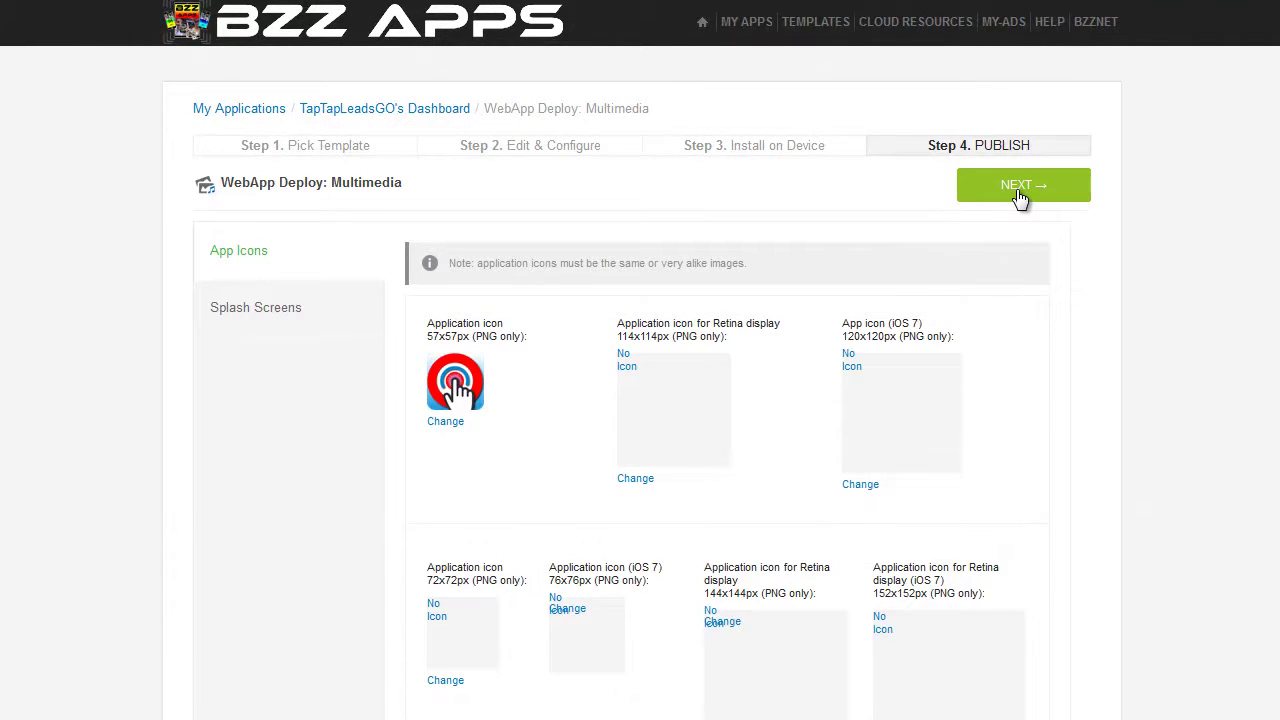
{"action": "left_click", "coordinate": [1020, 197]}
{"action": "left_click", "coordinate": [1068, 440]}
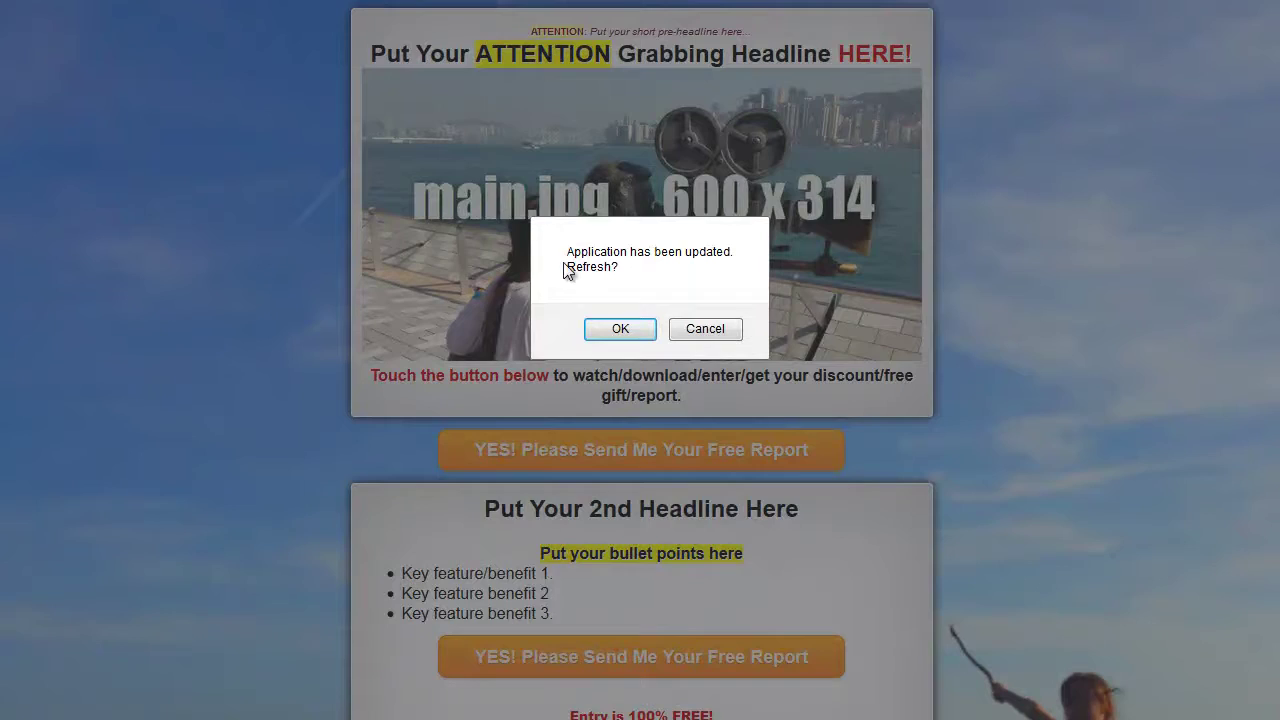
Step: Accept the refresh prompt and scroll through the updated live opt-in page
{"action": "left_click", "coordinate": [621, 329]}
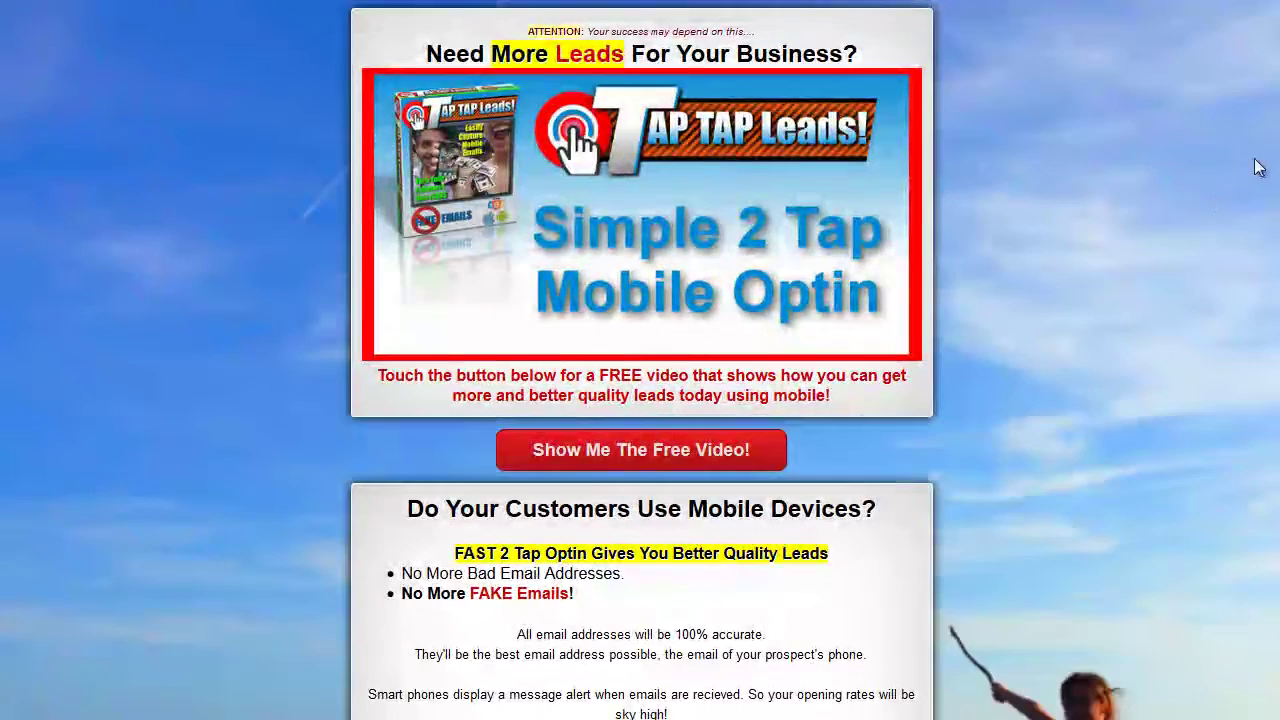
{"action": "scroll", "coordinate": [1257, 163], "scroll_direction": "down", "scroll_amount": 3}
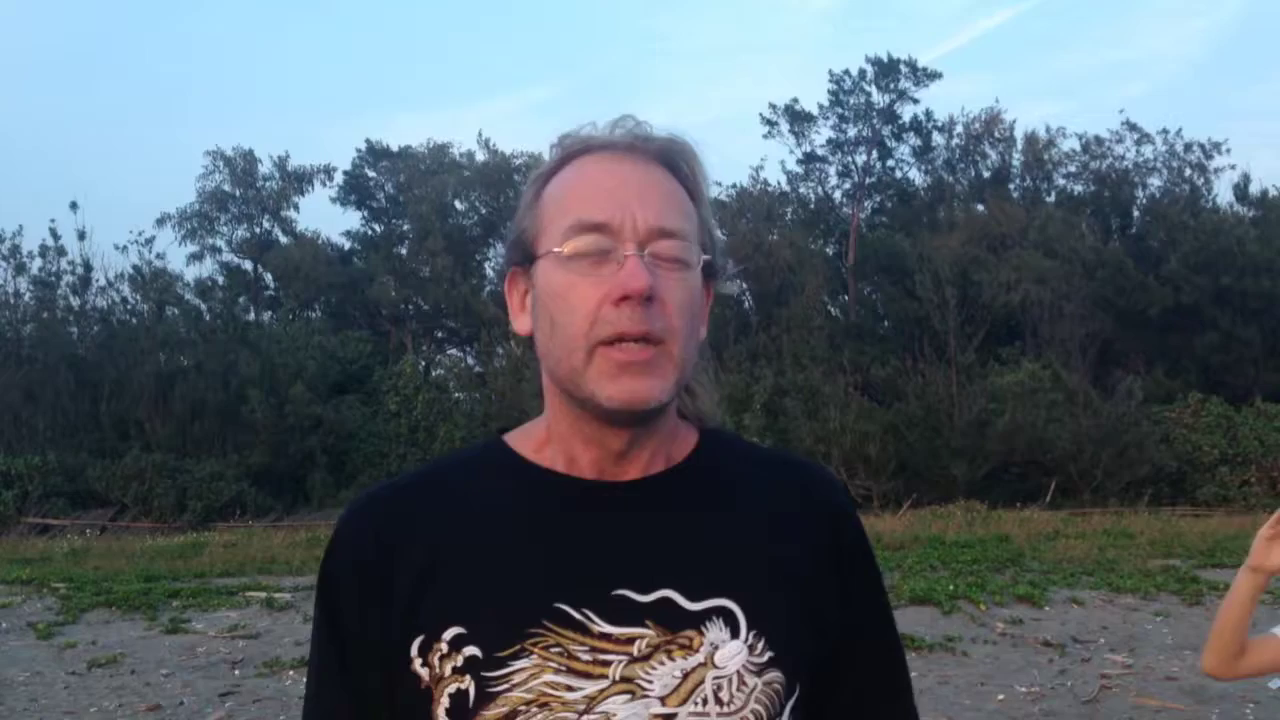